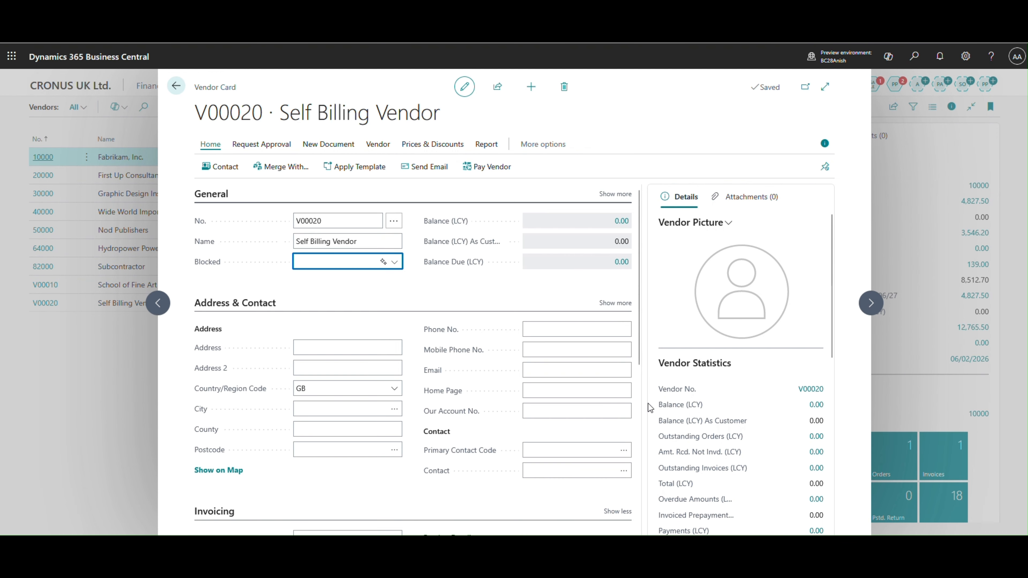
- Turn on the Self-Billing Agreement in the vendor's invoicing settings and close the vendor card
{"action": "scroll", "coordinate": [201, 412], "scroll_direction": "down", "scroll_amount": 6}
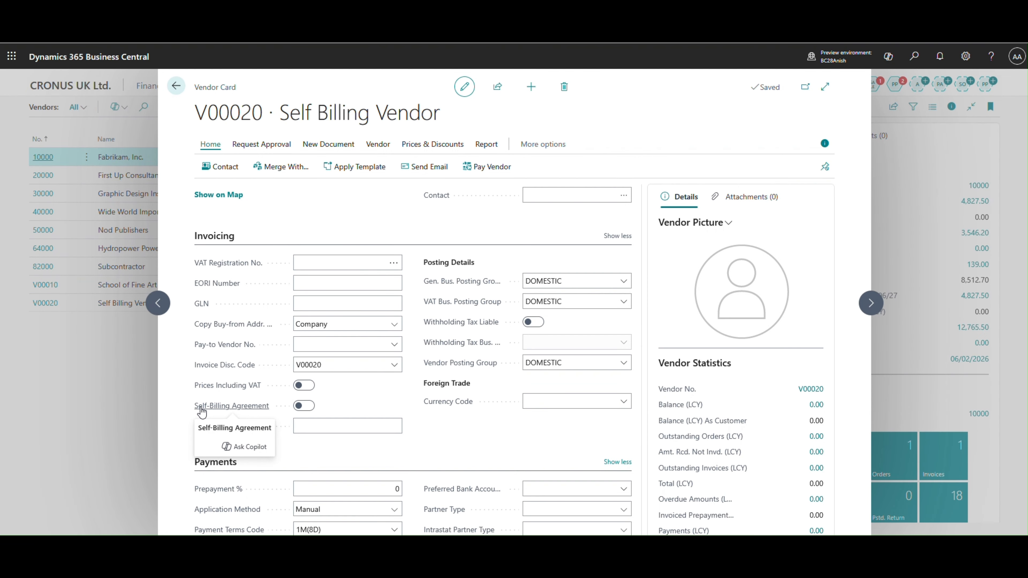
{"action": "left_click", "coordinate": [302, 408]}
{"action": "scroll", "coordinate": [356, 394], "scroll_direction": "down", "scroll_amount": 1}
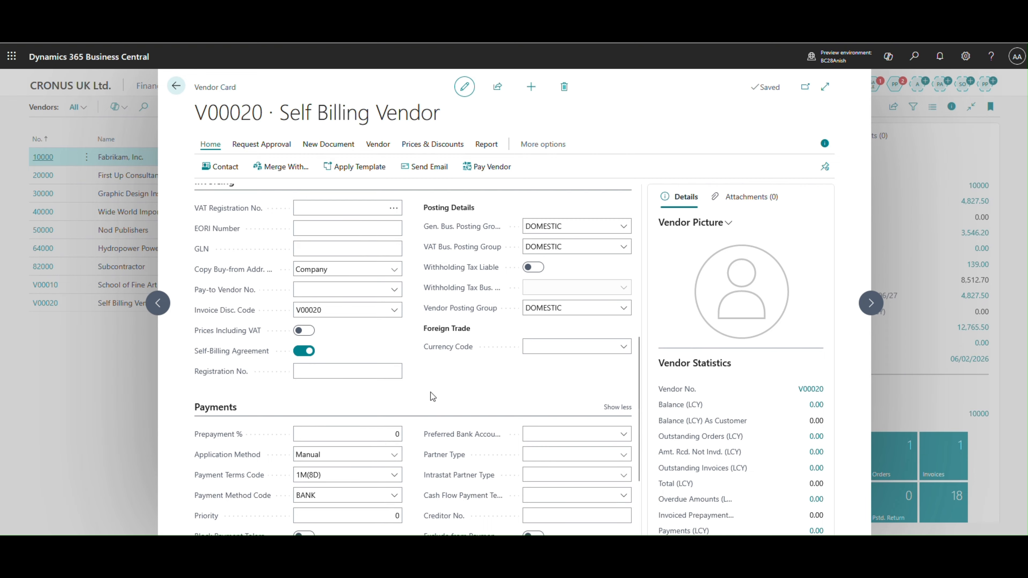
{"action": "scroll", "coordinate": [437, 399], "scroll_direction": "up", "scroll_amount": 5}
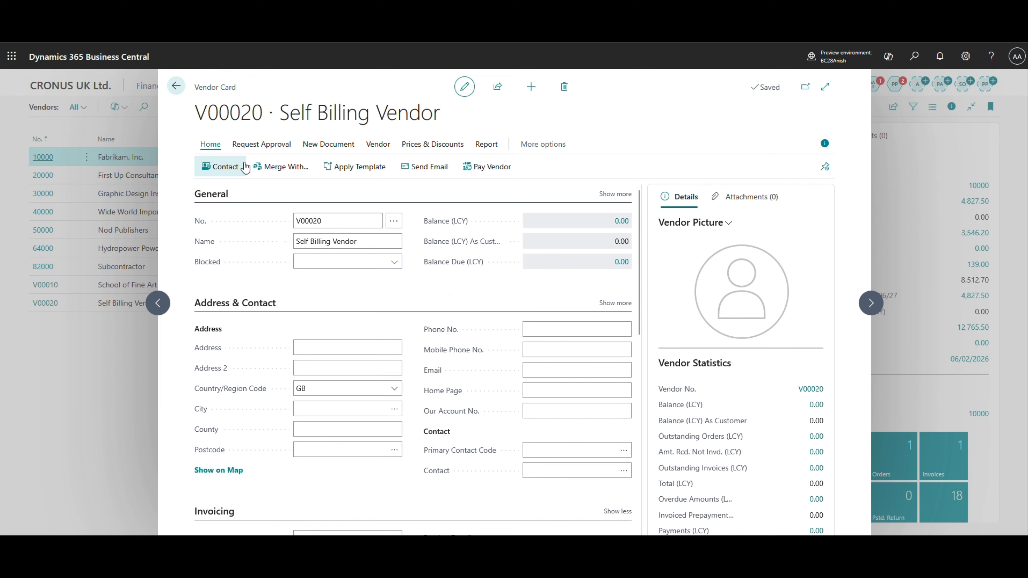
{"action": "left_click_drag", "start_coordinate": [263, 112], "coordinate": [198, 111]}
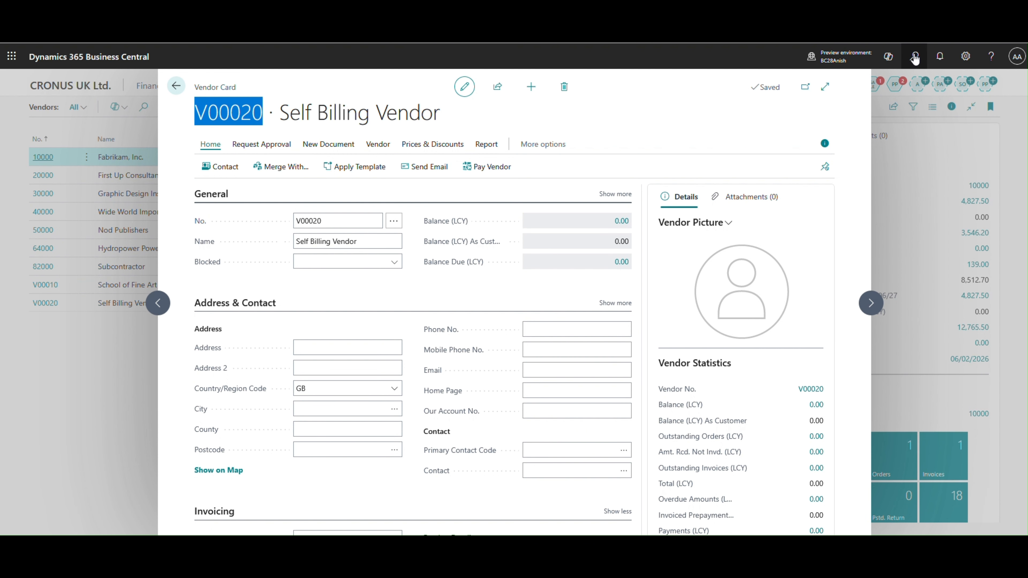
{"action": "key", "text": "Escape"}
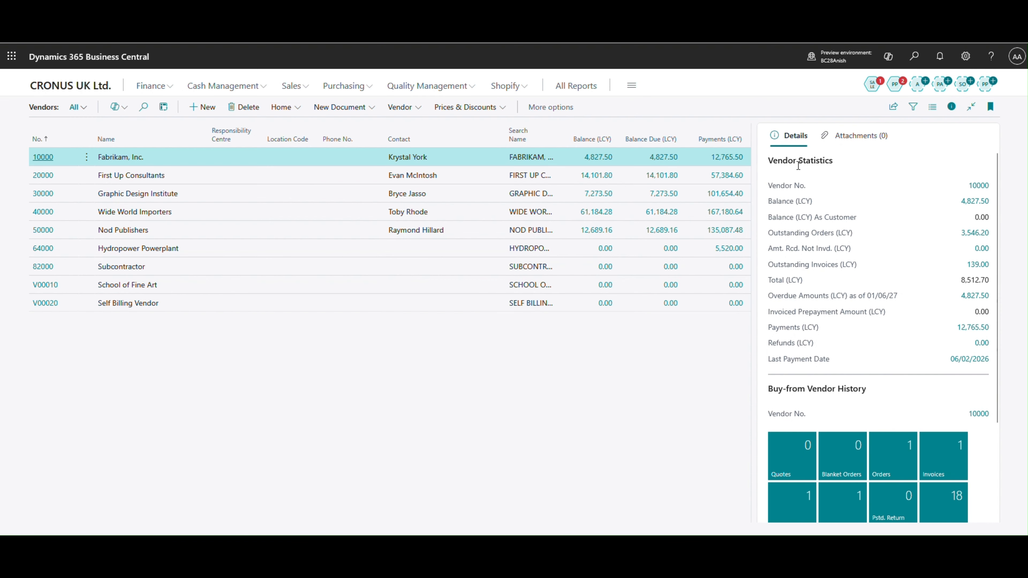
- Search for "purchase order", open the Purchase Orders list and dismiss its introductory tip
{"action": "key", "text": "alt+q"}
{"action": "type", "text": "purchase or"}
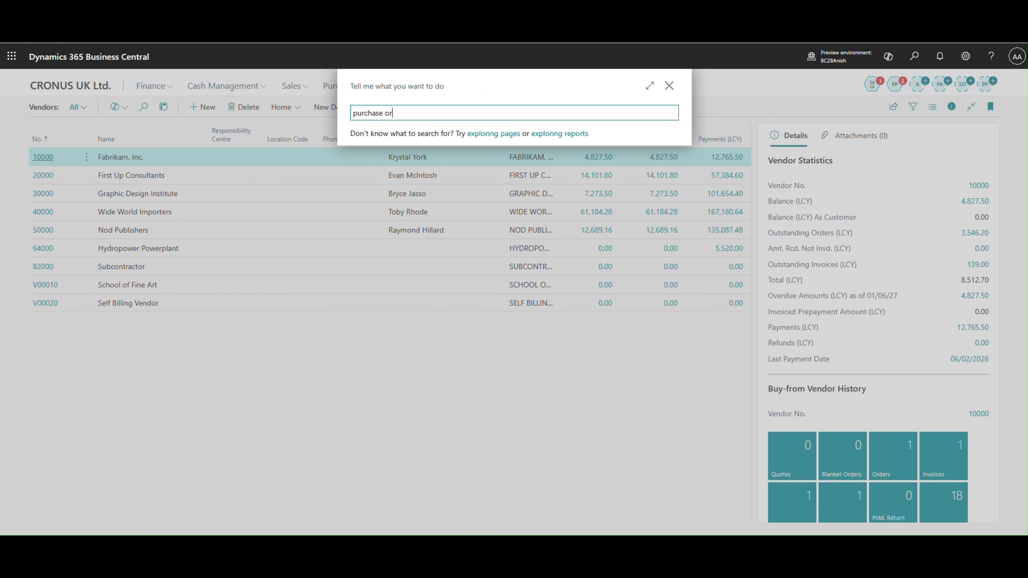
{"action": "type", "text": "der"}
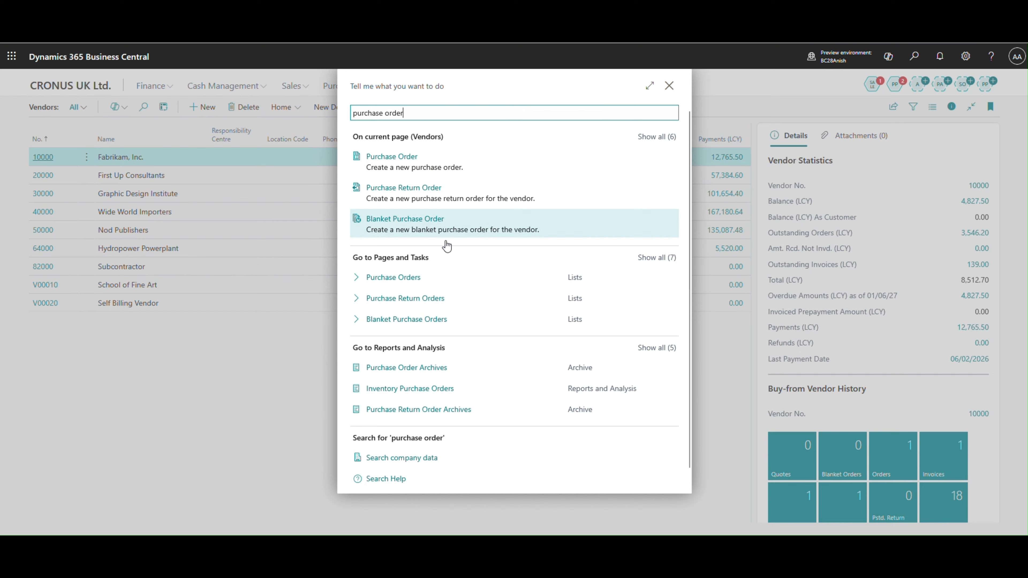
{"action": "left_click", "coordinate": [375, 279]}
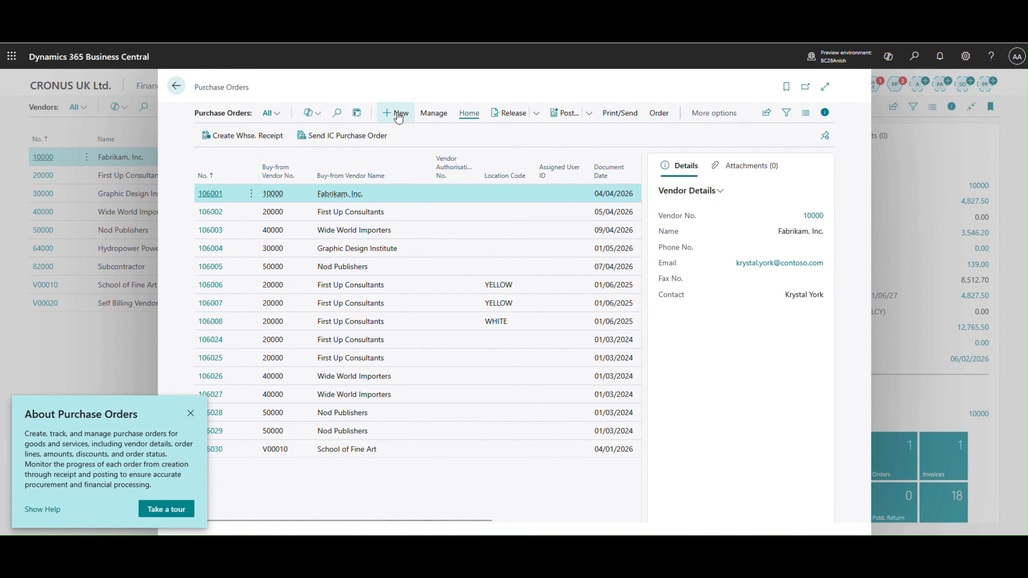
{"action": "left_click", "coordinate": [190, 414]}
- Create a new purchase order for the vendor Self Billing Vendor
{"action": "key", "text": "alt+n"}
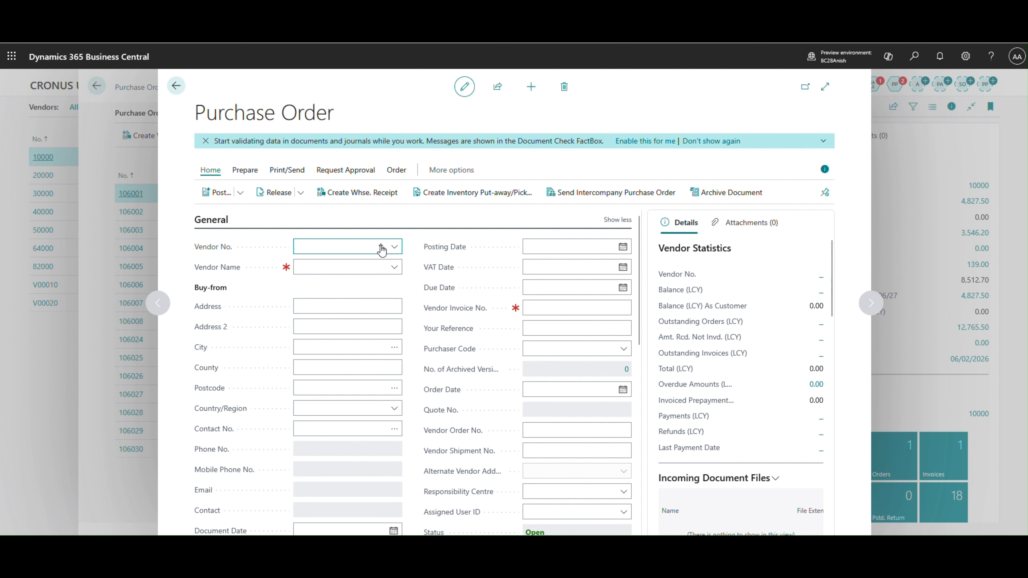
{"action": "left_click", "coordinate": [395, 246]}
{"action": "scroll", "coordinate": [347, 338], "scroll_direction": "down", "scroll_amount": 3}
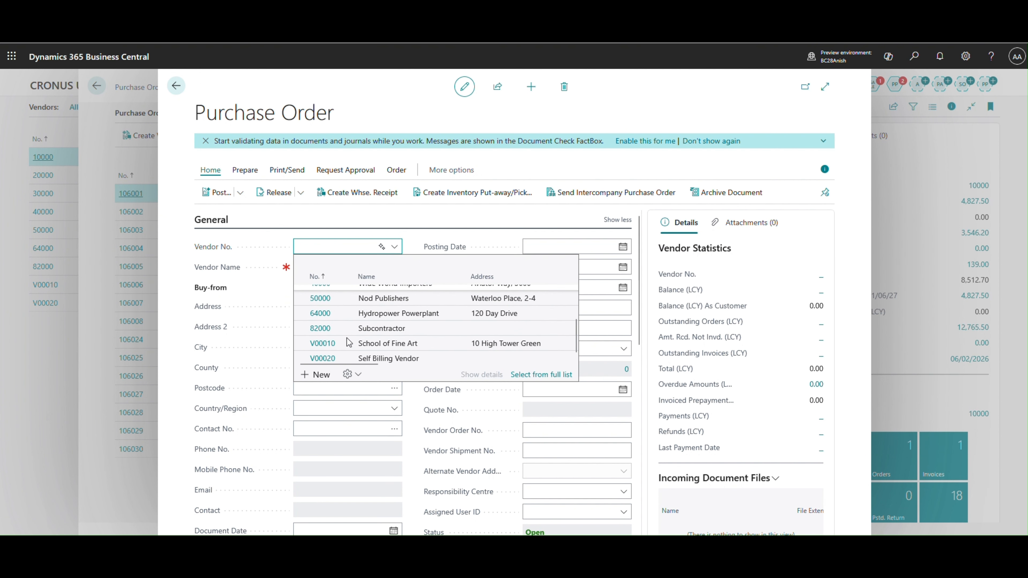
{"action": "left_click", "coordinate": [323, 358]}
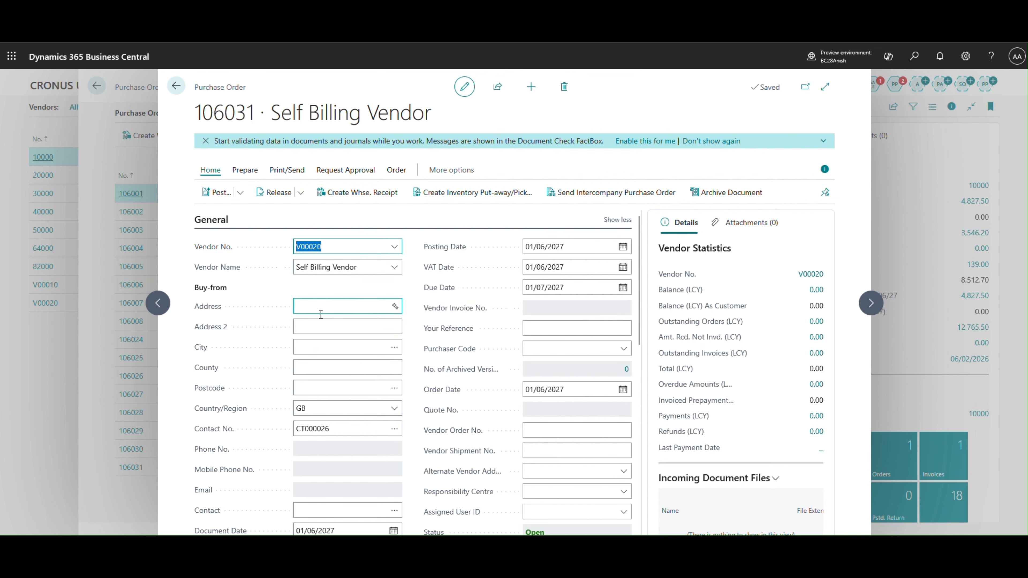
- Add item 1896-S, ATHENS Desk, as the first line of the purchase order
{"action": "left_click", "coordinate": [321, 326]}
{"action": "scroll", "coordinate": [323, 326], "scroll_direction": "down", "scroll_amount": 3}
{"action": "scroll", "coordinate": [323, 326], "scroll_direction": "down", "scroll_amount": 4}
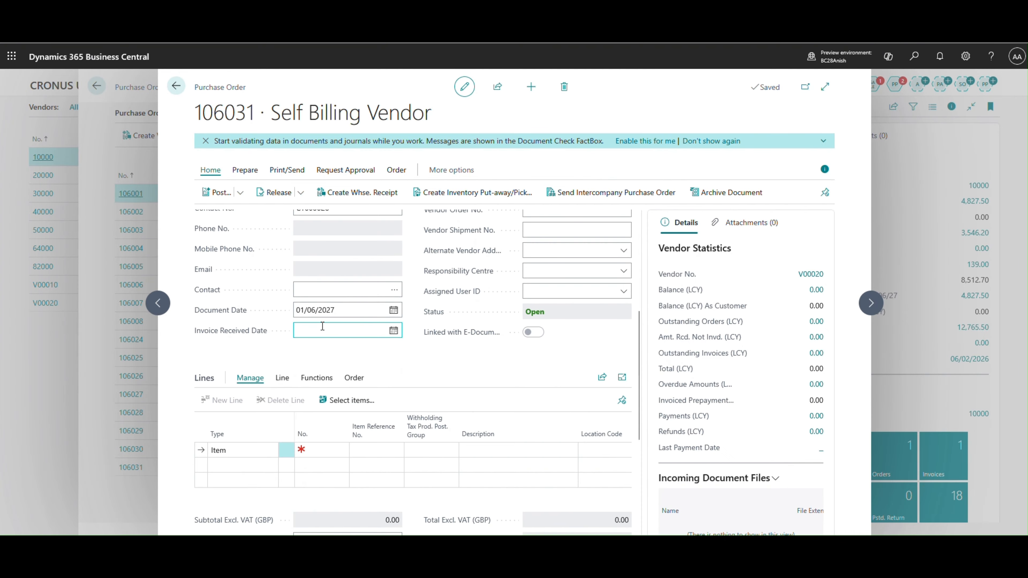
{"action": "left_click", "coordinate": [310, 399]}
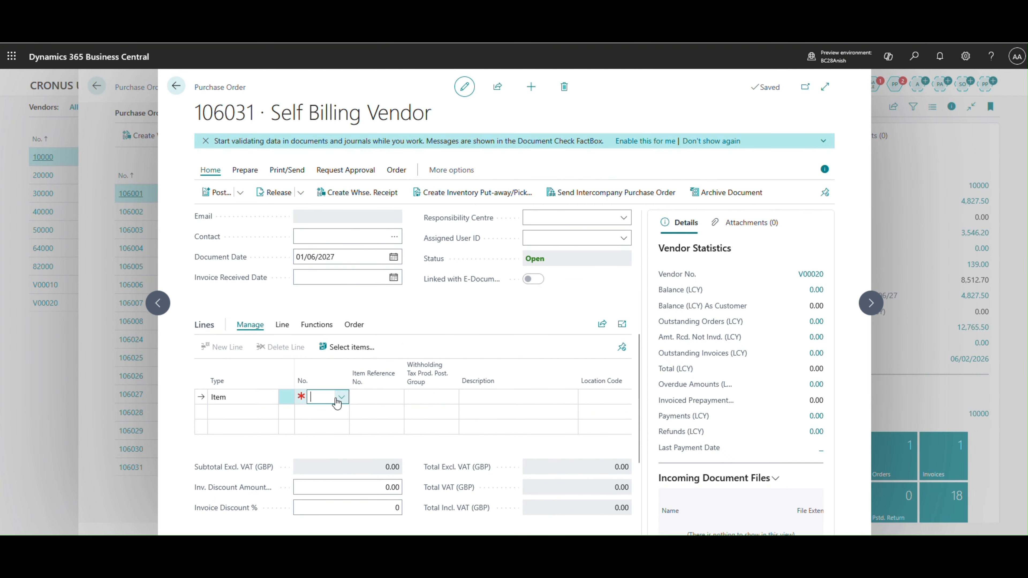
{"action": "left_click", "coordinate": [343, 399]}
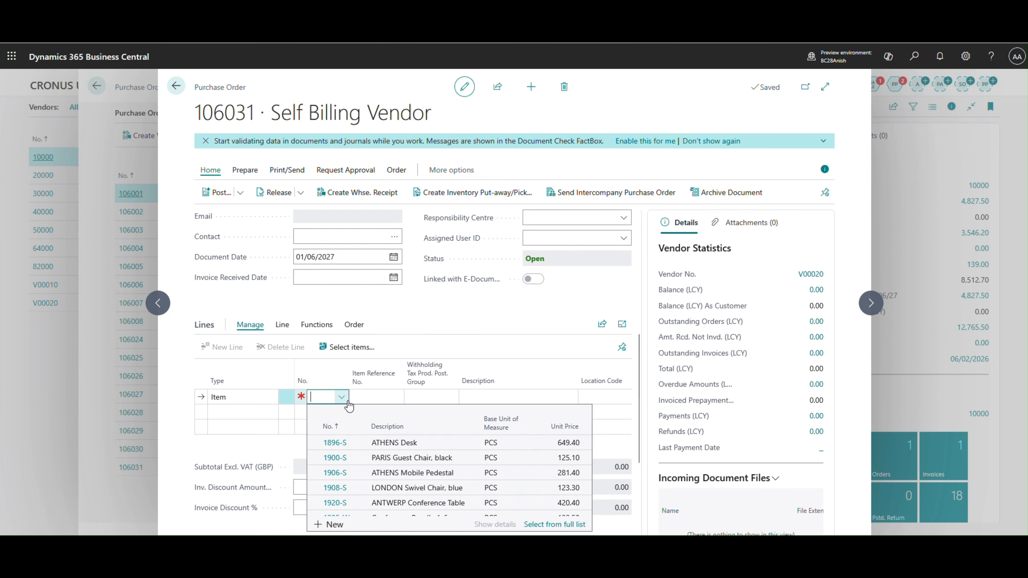
{"action": "left_click", "coordinate": [356, 443]}
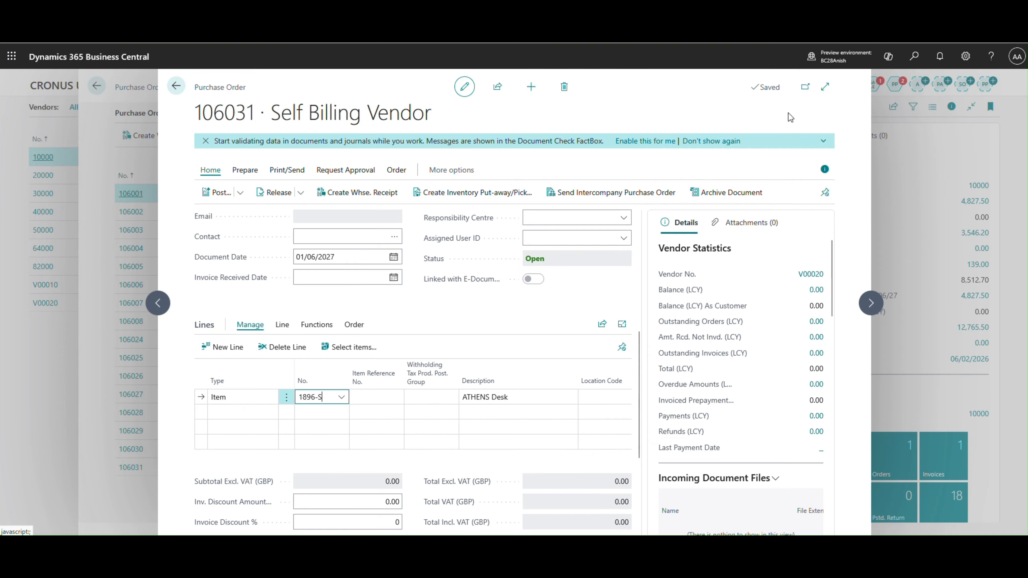
- Widen the order page and set the ATHENS Desk line's location code to MAIN and its quantity to 1
{"action": "left_click", "coordinate": [825, 86]}
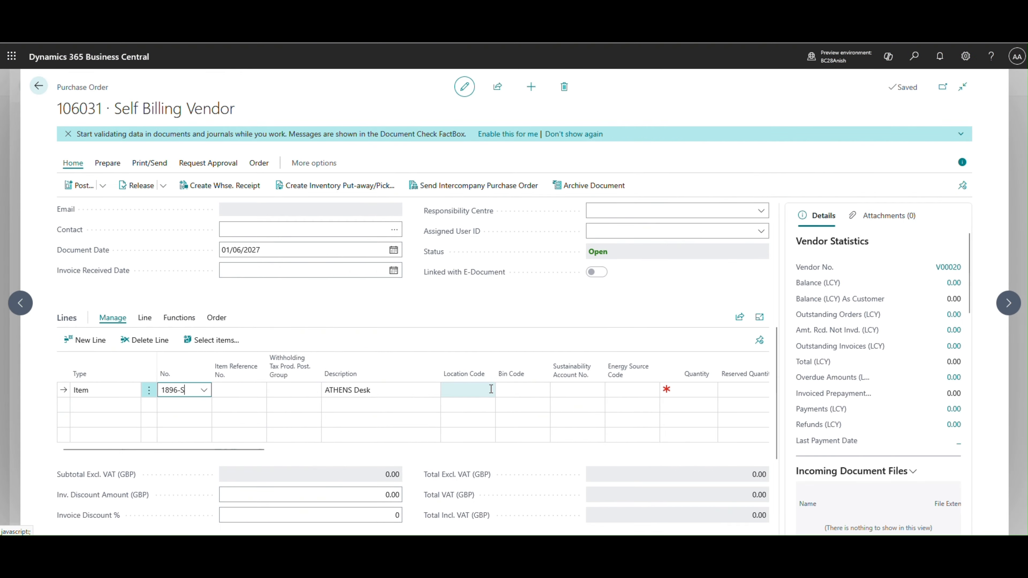
{"action": "left_click", "coordinate": [486, 389]}
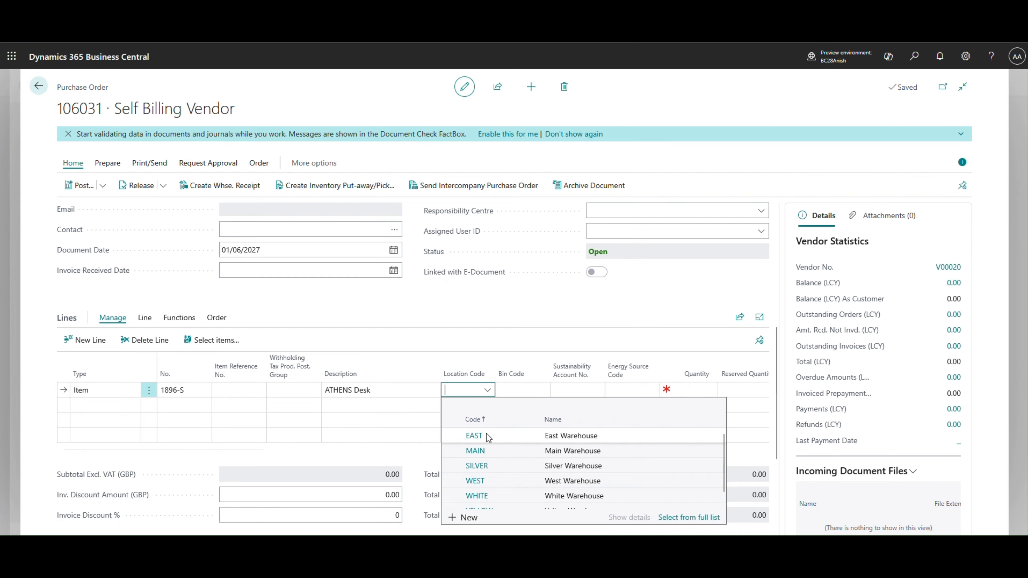
{"action": "left_click", "coordinate": [485, 450]}
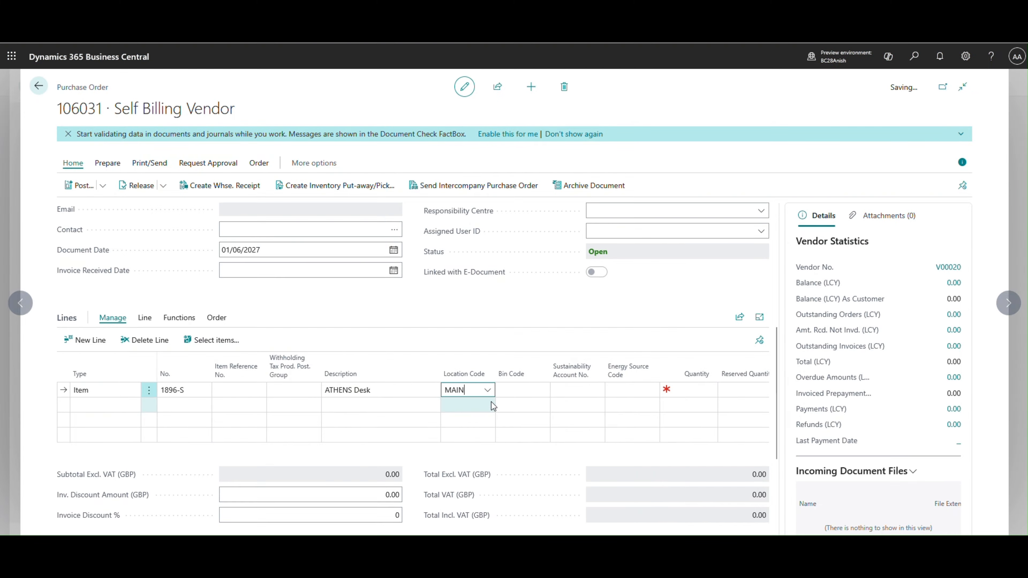
{"action": "left_click", "coordinate": [678, 388]}
{"action": "type", "text": "1"}
{"action": "key", "text": "Tab"}
- Examine the order's line, totals, Invoice Details section and the Vendor Invoice No. field in the General section
{"action": "mouse_move", "coordinate": [247, 450]}
{"action": "left_mouse_down"}
{"action": "mouse_move", "coordinate": [394, 446]}
{"action": "mouse_move", "coordinate": [235, 442]}
{"action": "left_mouse_up"}
{"action": "scroll", "coordinate": [258, 401], "scroll_direction": "down", "scroll_amount": 4}
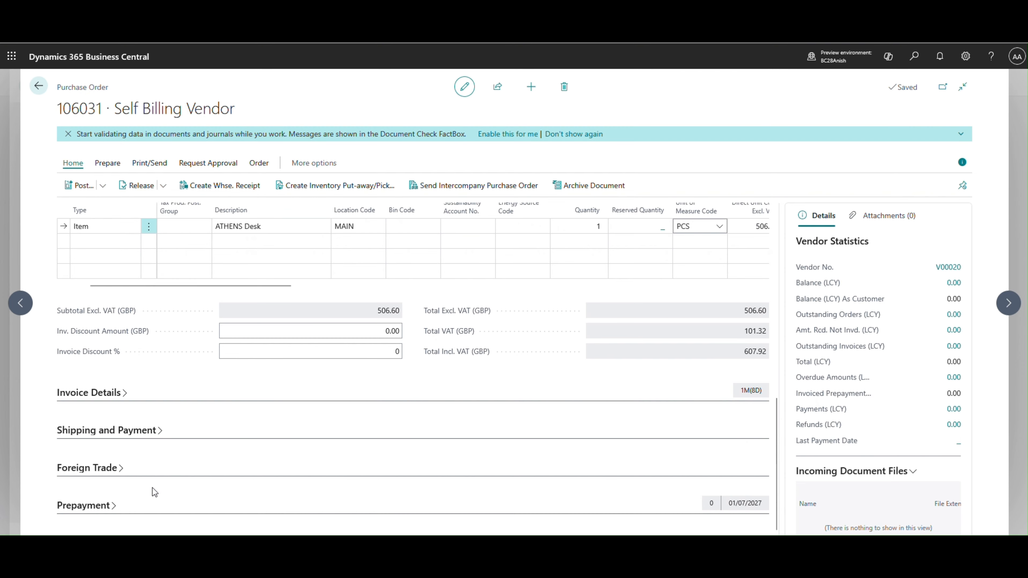
{"action": "left_click", "coordinate": [90, 392]}
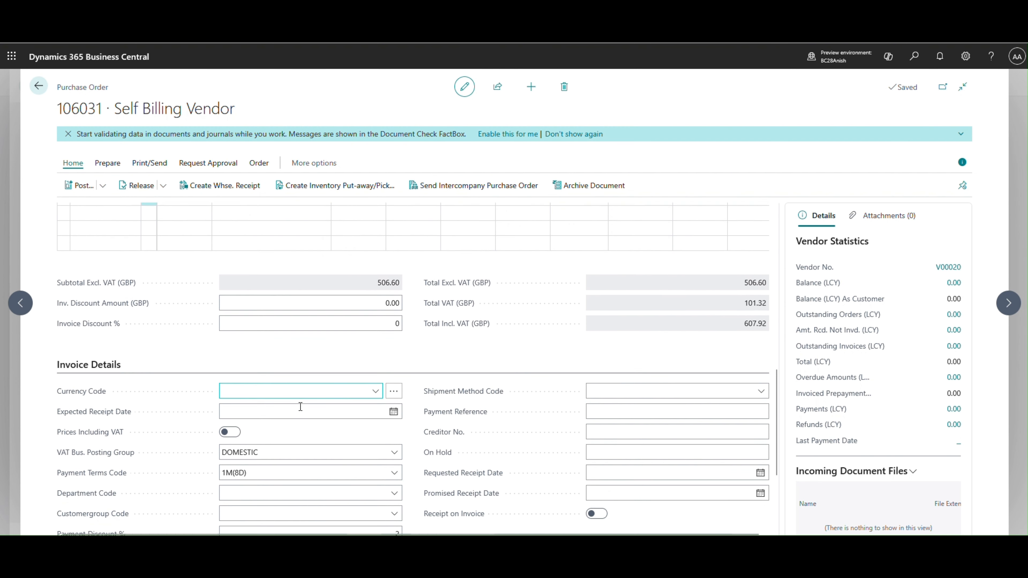
{"action": "scroll", "coordinate": [300, 408], "scroll_direction": "down", "scroll_amount": 1}
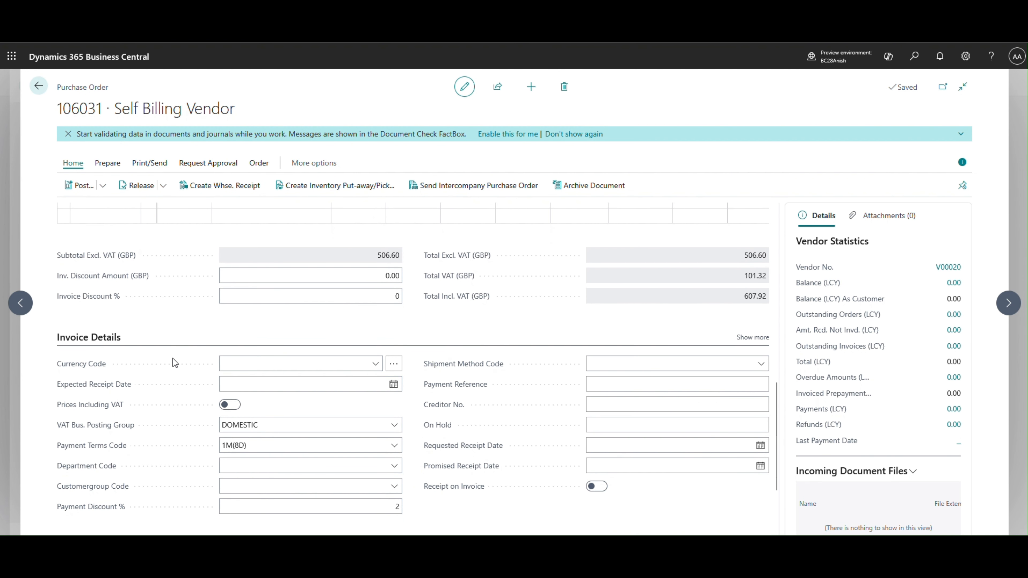
{"action": "scroll", "coordinate": [267, 383], "scroll_direction": "up", "scroll_amount": 4}
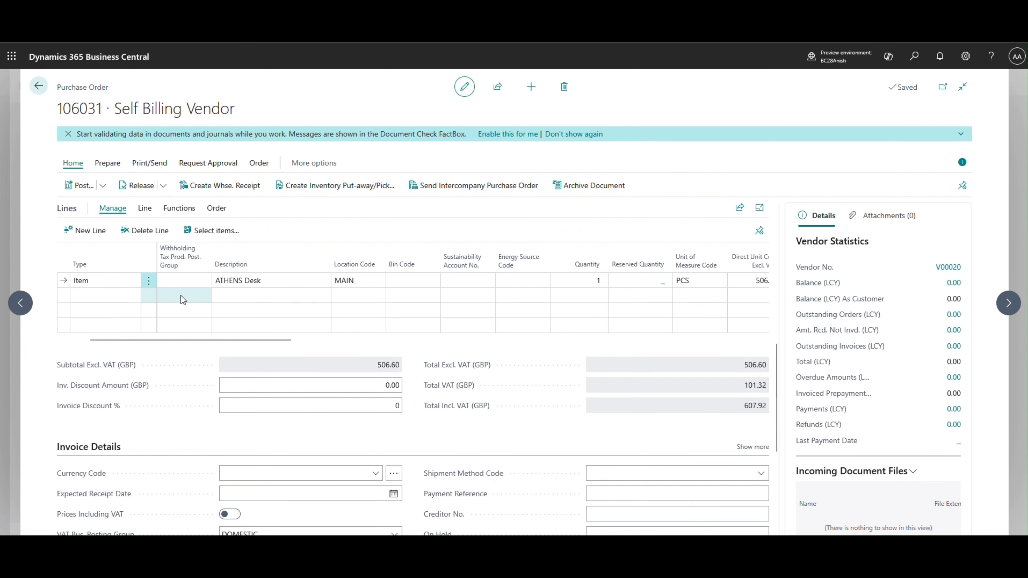
{"action": "scroll", "coordinate": [283, 401], "scroll_direction": "down", "scroll_amount": 4}
{"action": "scroll", "coordinate": [347, 416], "scroll_direction": "up", "scroll_amount": 15}
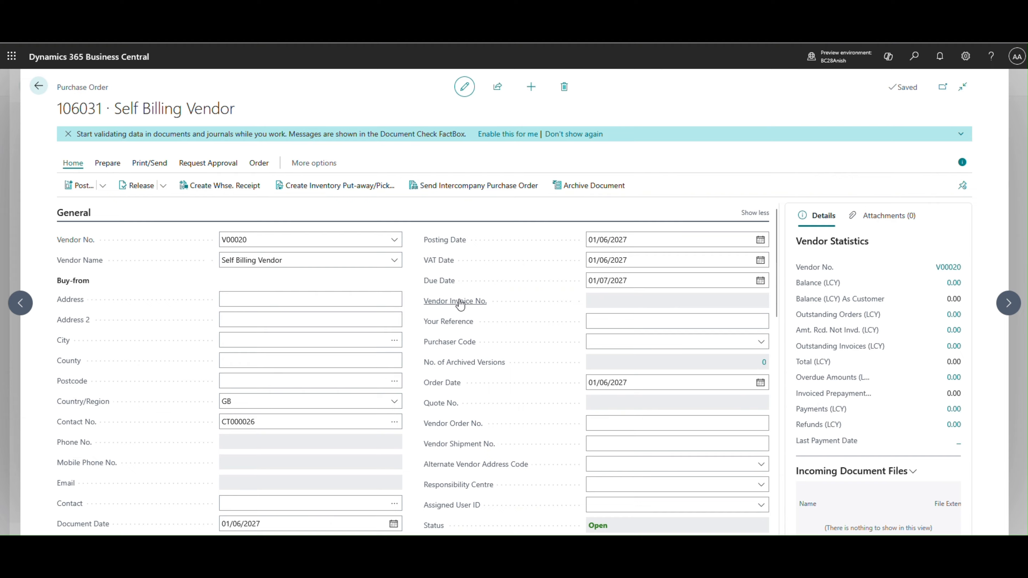
{"action": "mouse_move", "coordinate": [459, 301]}
{"action": "mouse_move", "coordinate": [460, 327]}
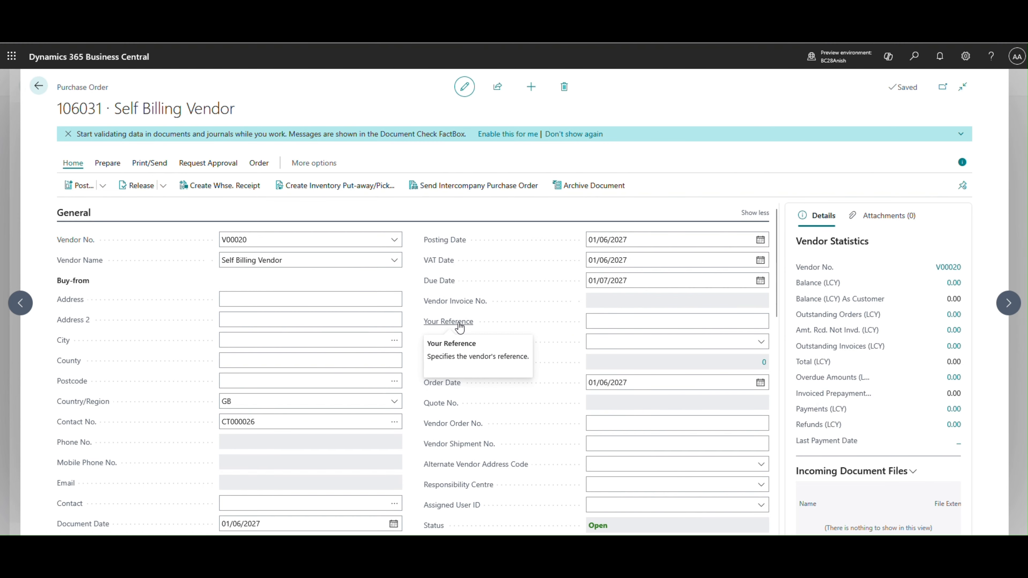
- Start posting the purchase order and bring up its receive and invoice options
{"action": "left_click", "coordinate": [605, 319]}
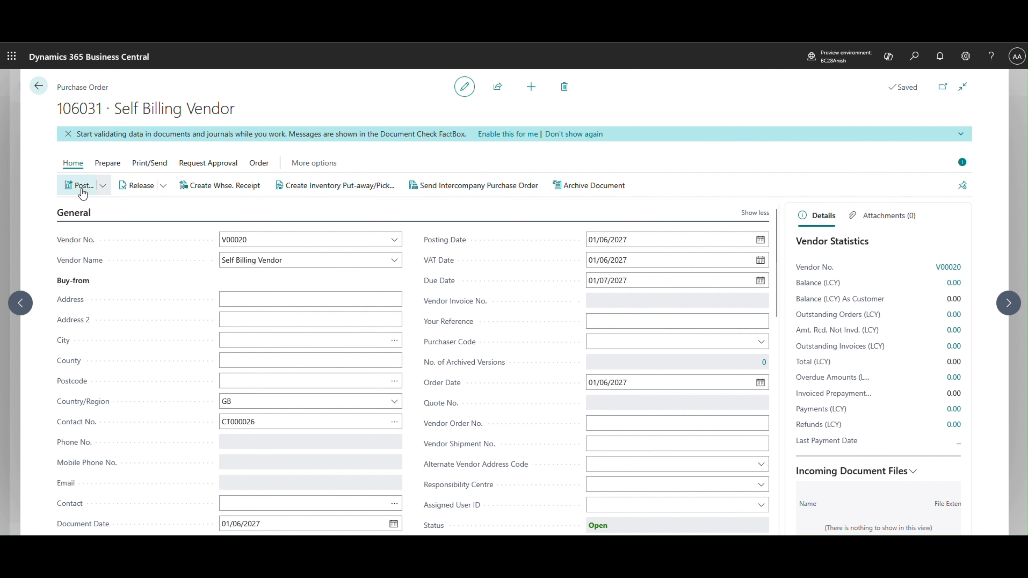
{"action": "key", "text": "F9"}
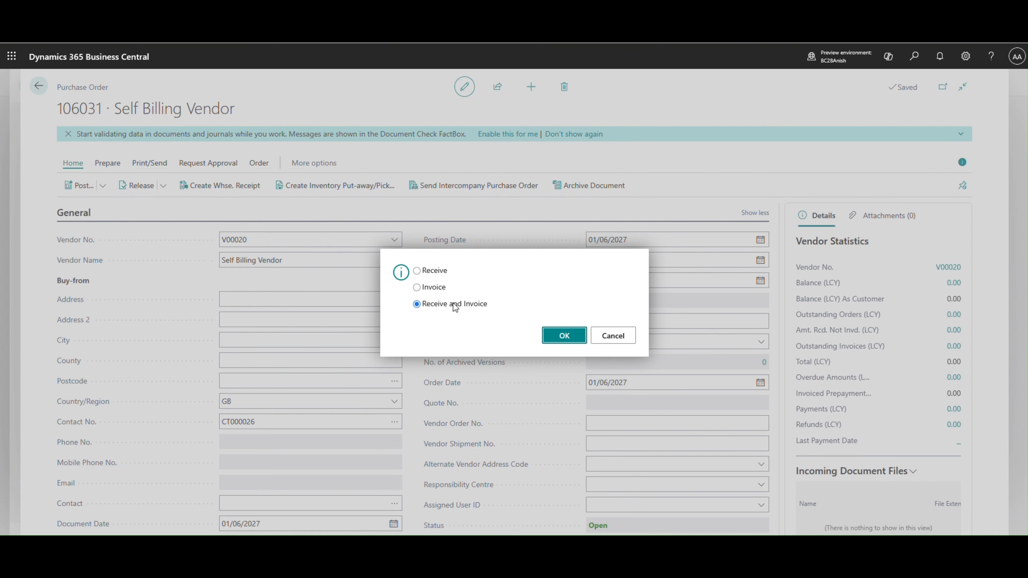
- Search for "purchase pa se" and open the Purchases & Payables Setup page
{"action": "key", "text": "alt+q"}
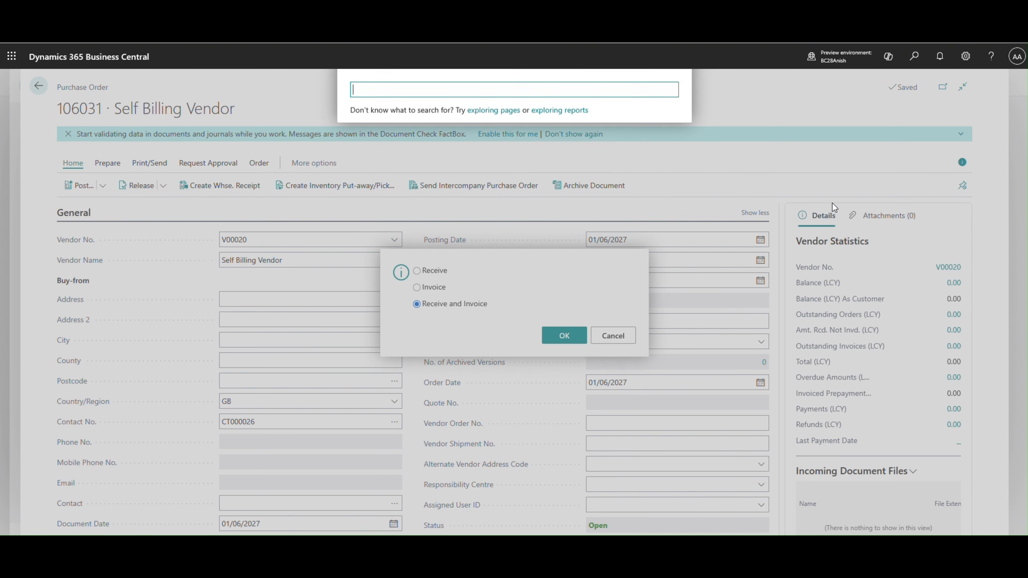
{"action": "type", "text": "pay"}
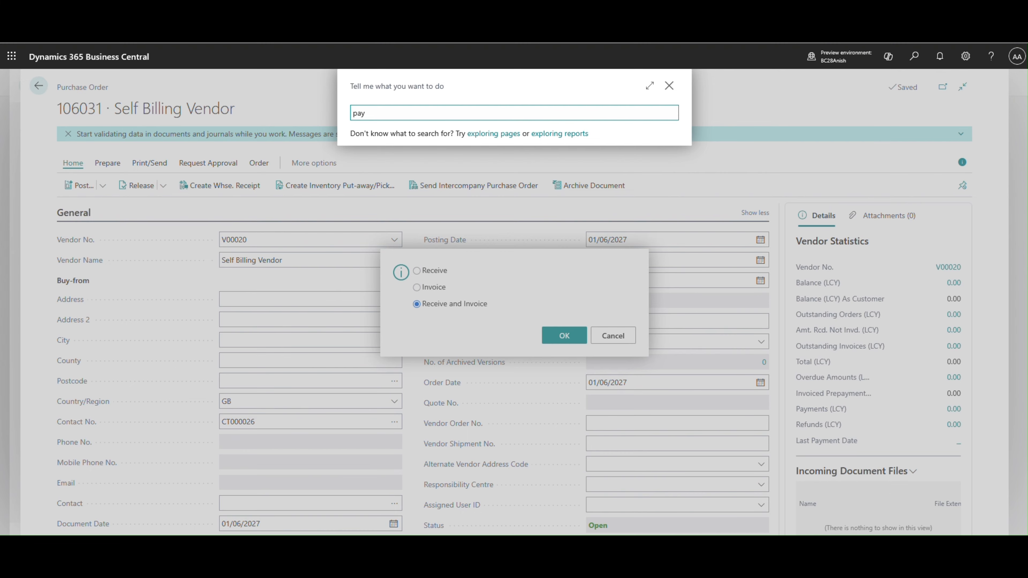
{"action": "key", "text": "BackSpace"}
{"action": "key", "text": "BackSpace"}
{"action": "type", "text": "ur"}
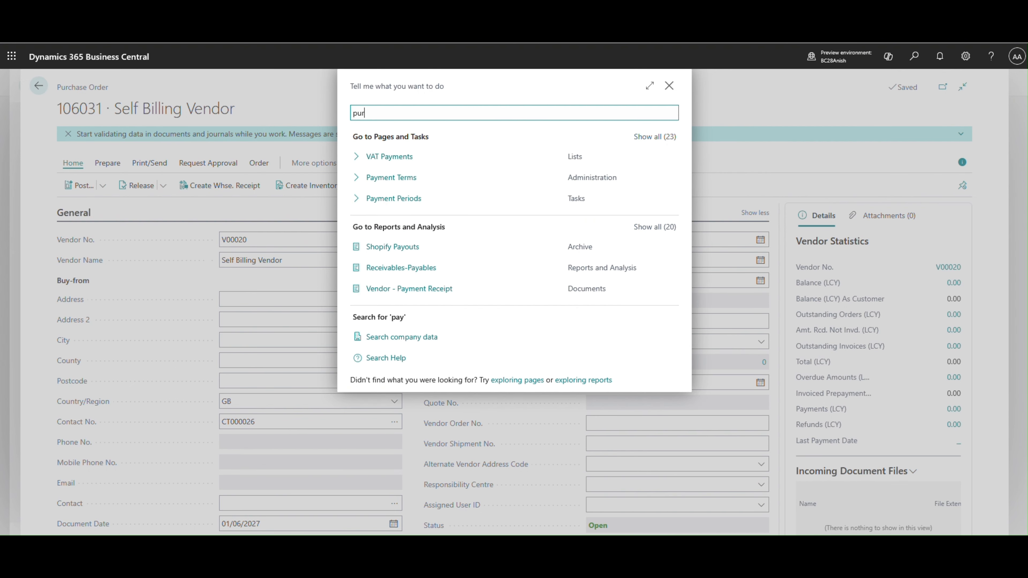
{"action": "type", "text": "chase pa se"}
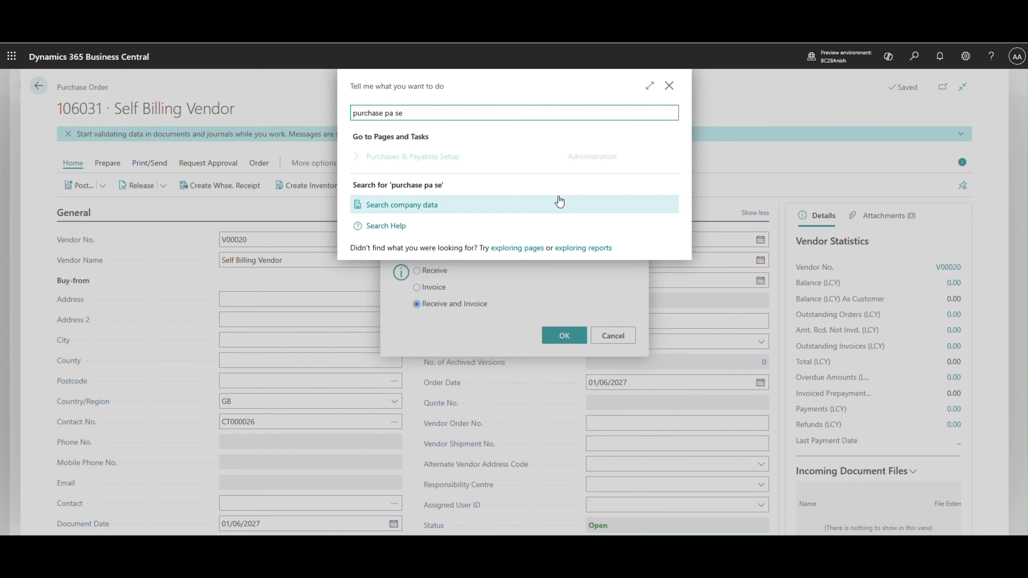
{"action": "left_click", "coordinate": [388, 160]}
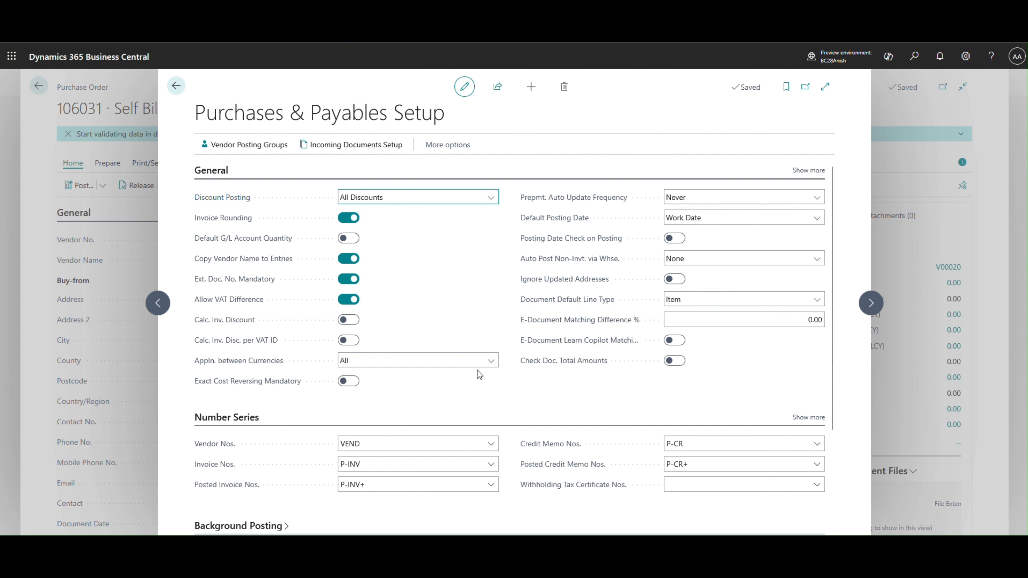
- Show all Number Series fields and open the full number series list for Posted Self-Billing Invoice Nos
{"action": "scroll", "coordinate": [479, 373], "scroll_direction": "down", "scroll_amount": 3}
{"action": "left_click", "coordinate": [251, 392]}
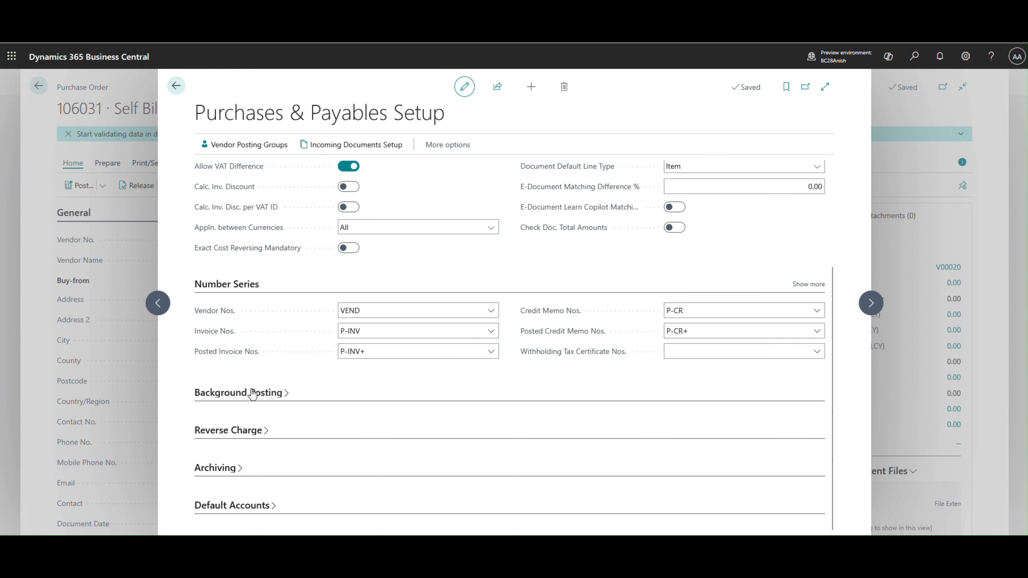
{"action": "left_click", "coordinate": [807, 285]}
{"action": "scroll", "coordinate": [550, 413], "scroll_direction": "down", "scroll_amount": 1}
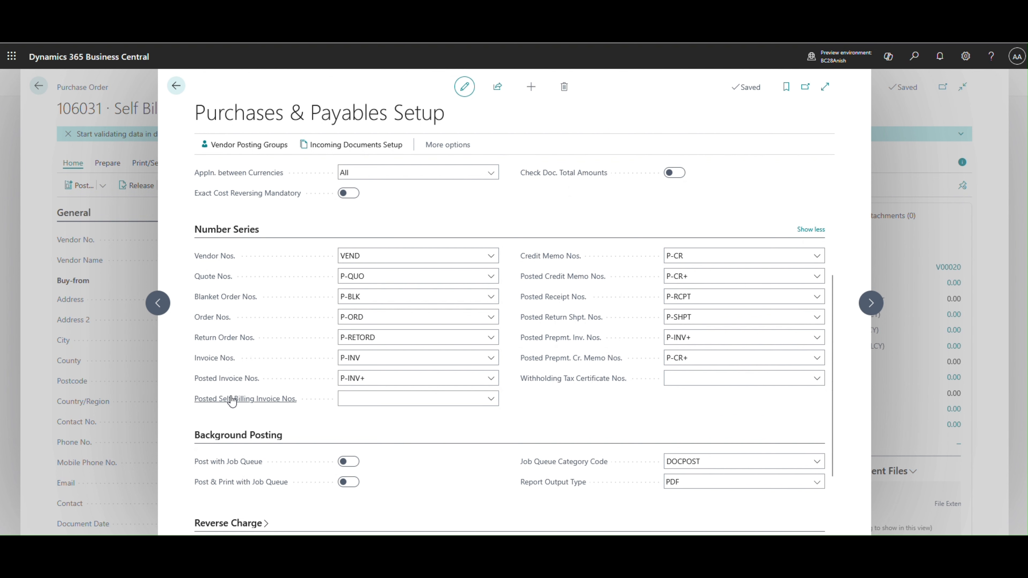
{"action": "mouse_move", "coordinate": [237, 405]}
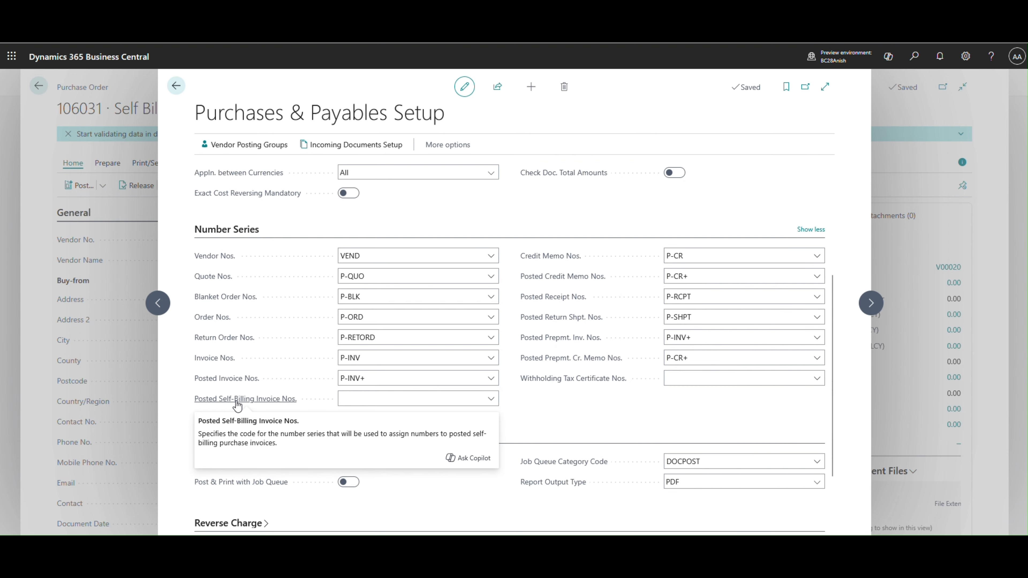
{"action": "left_click", "coordinate": [490, 400]}
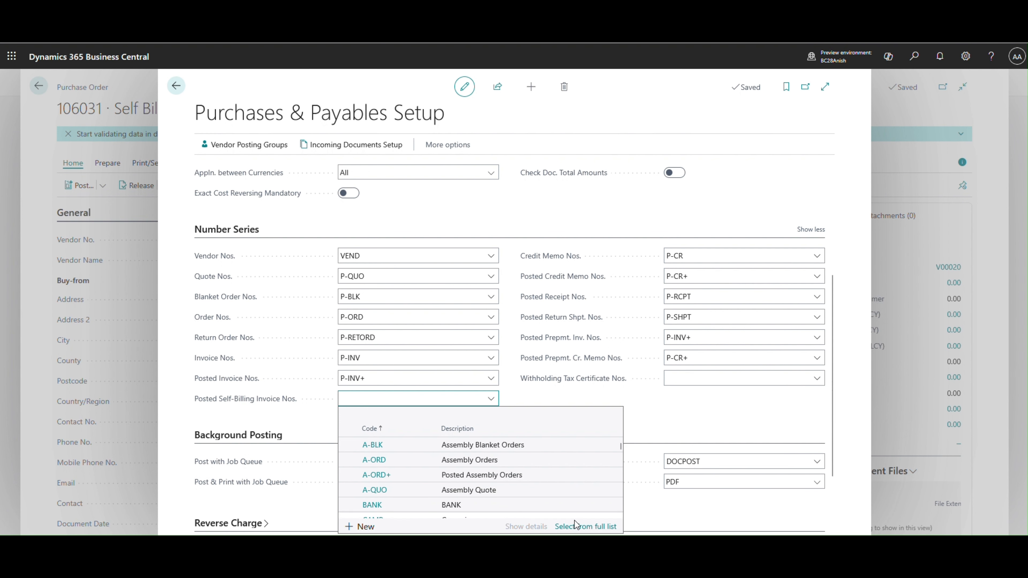
{"action": "left_click", "coordinate": [585, 527]}
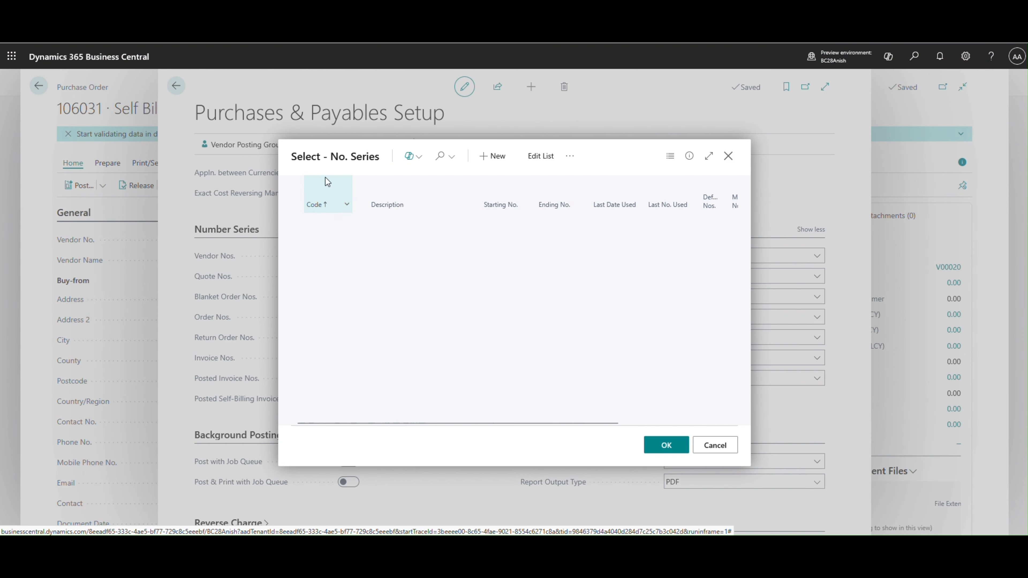
- Search the number series list for "self" and clear the search
{"action": "left_click", "coordinate": [442, 157]}
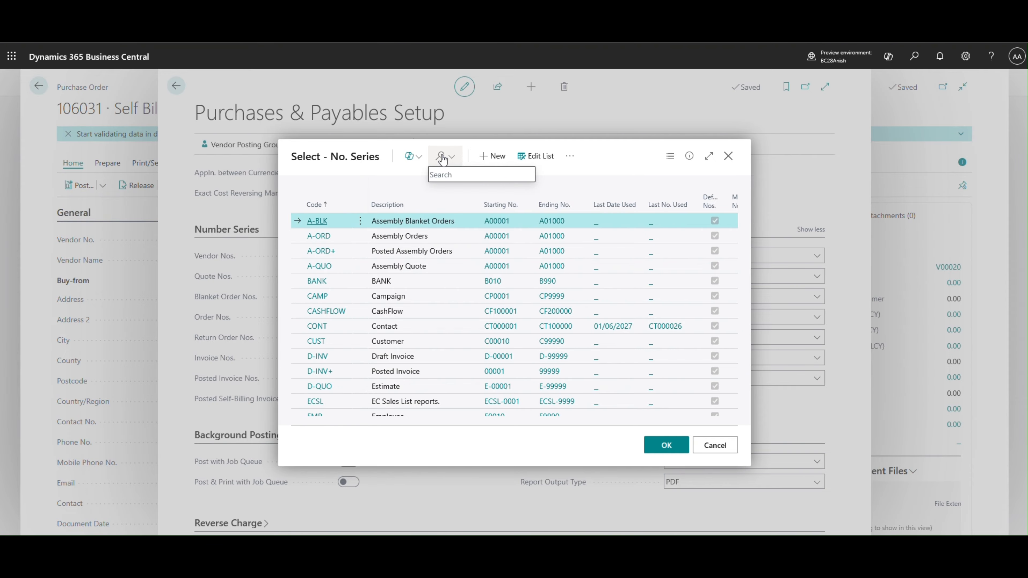
{"action": "type", "text": "self"}
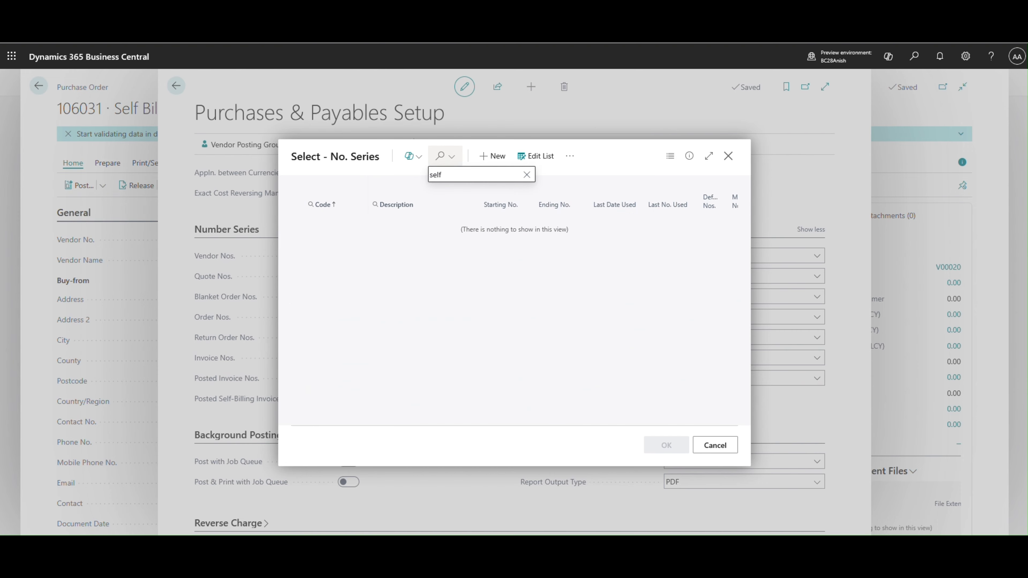
{"action": "key", "text": "BackSpace"}
{"action": "key", "text": "BackSpace"}
{"action": "key", "text": "BackSpace"}
{"action": "key", "text": "BackSpace"}
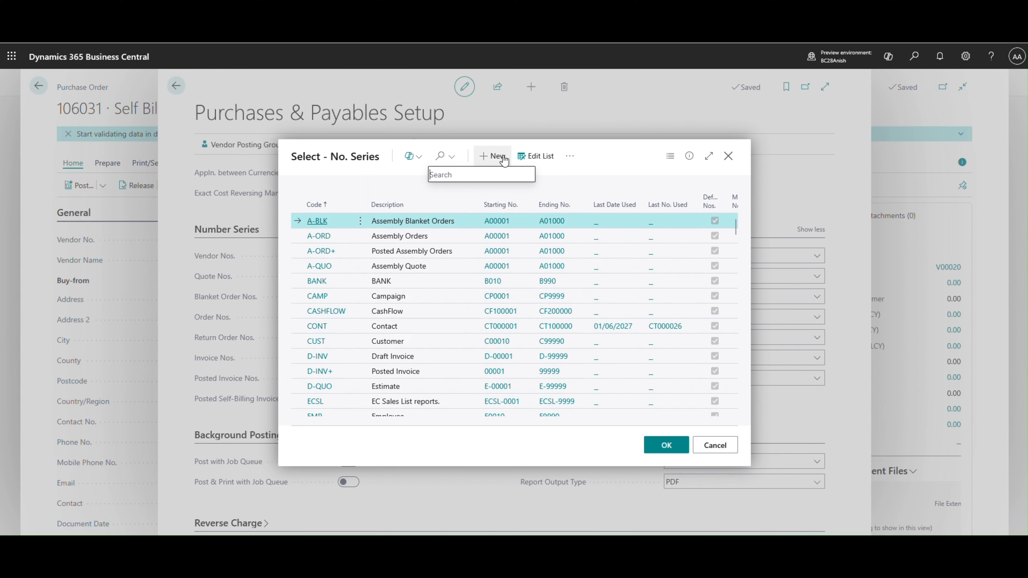
- Create a number series with code SELFBILLING and description "Self Billing Invoices"
{"action": "left_click", "coordinate": [497, 156]}
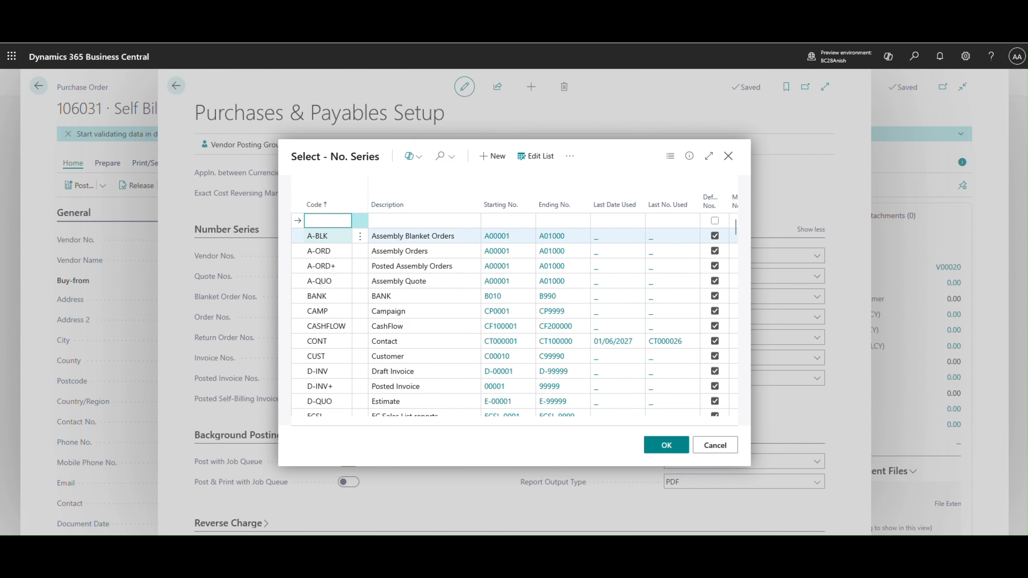
{"action": "type", "text": "SelfBilling"}
{"action": "key", "text": "Tab"}
{"action": "type", "text": "Self"}
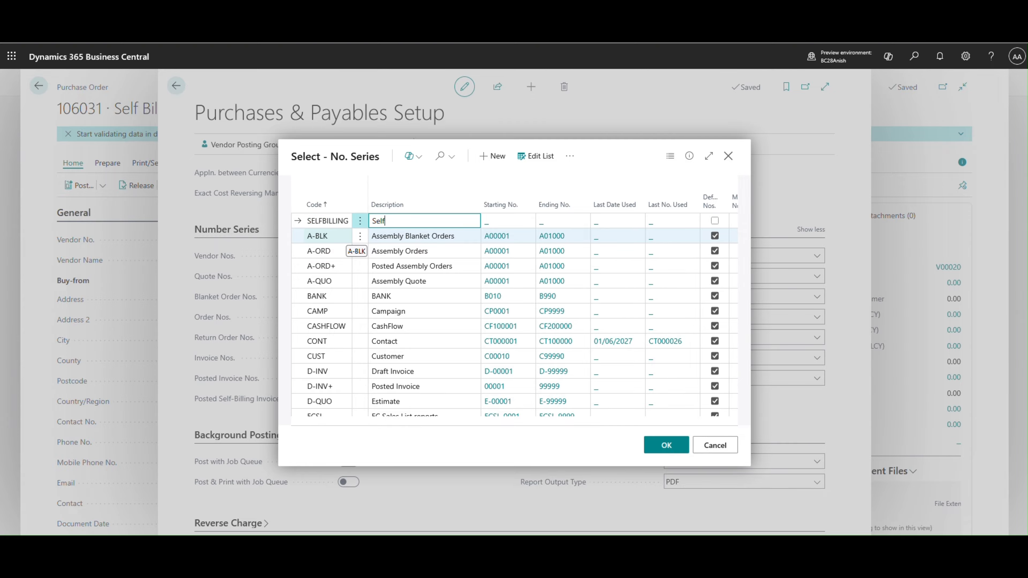
{"action": "type", "text": " Bu"}
{"action": "type", "text": "ling INvoi"}
{"action": "key", "text": "BackSpace"}
{"action": "key", "text": "BackSpace"}
{"action": "key", "text": "BackSpace"}
{"action": "key", "text": "BackSpace"}
{"action": "type", "text": "n"}
{"action": "type", "text": "ovice"}
{"action": "type", "text": "es"}
{"action": "key", "text": "Tab"}
- Open the SELFBILLING series lines and set the first line's starting number to SBI-00001, leaving the starting date blank
{"action": "left_click", "coordinate": [570, 157]}
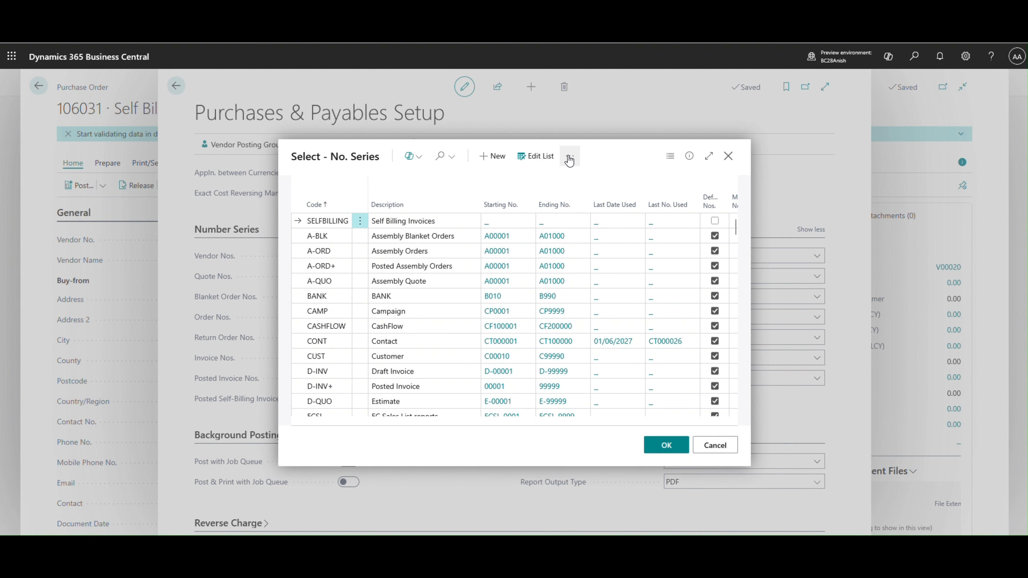
{"action": "left_click", "coordinate": [553, 198]}
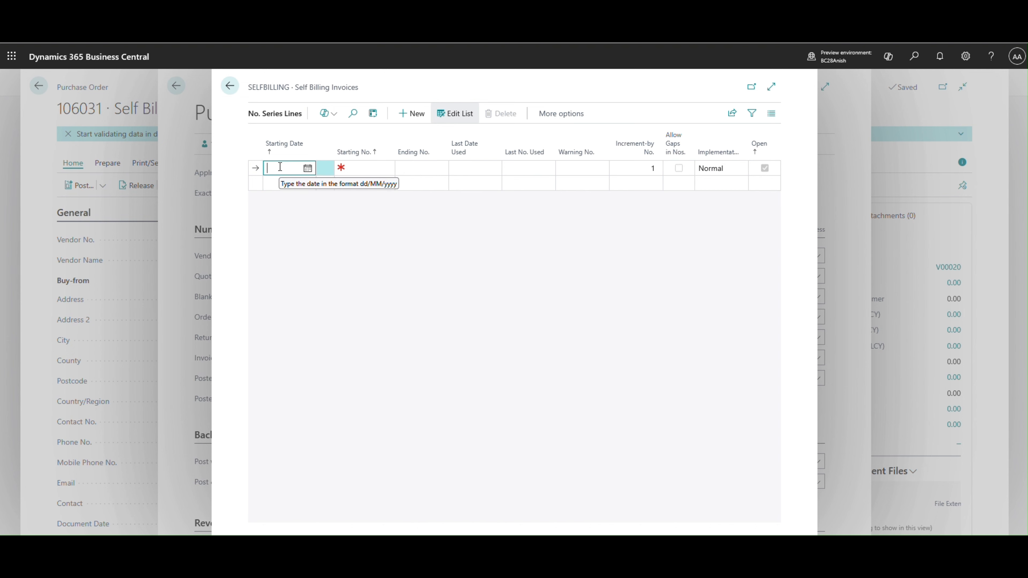
{"action": "type", "text": "SIB-00001"}
{"action": "key", "text": "ctrl+a"}
{"action": "key", "text": "BackSpace"}
{"action": "key", "text": "Tab"}
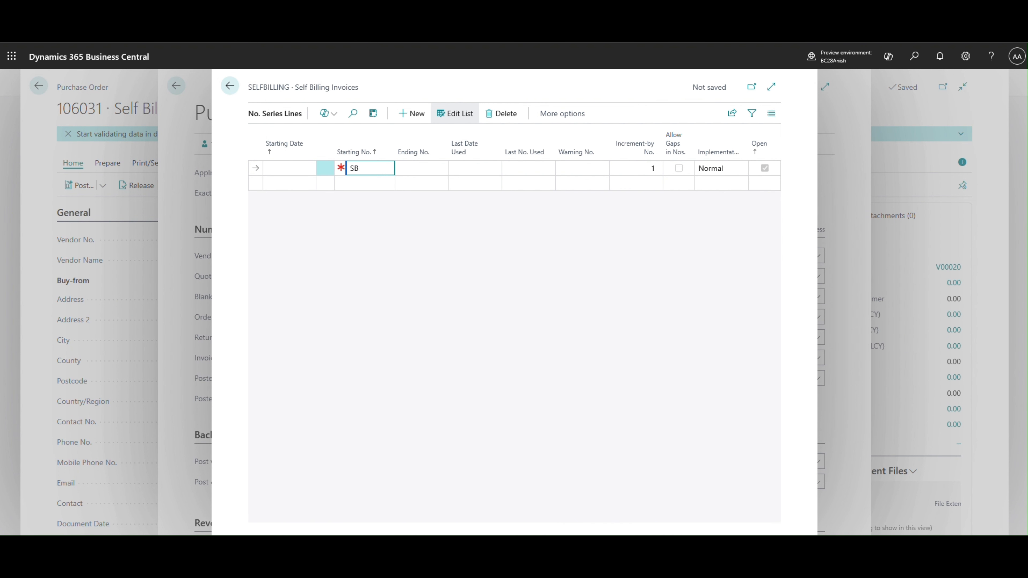
{"action": "type", "text": "SBI-00001"}
{"action": "key", "text": "Tab"}
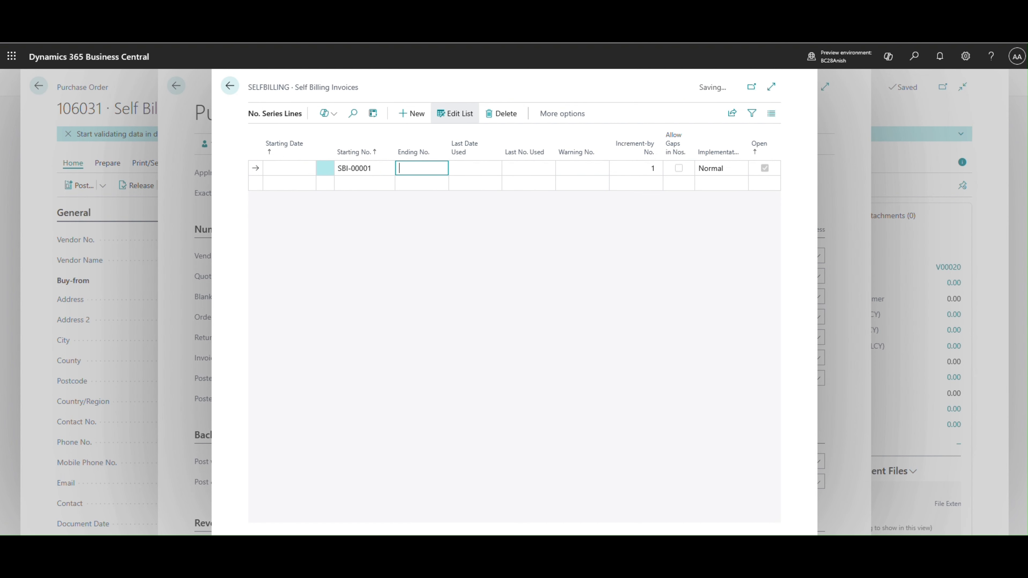
- Set the SELFBILLING series line's ending number to SBI-99999
{"action": "key", "text": "shift+Tab"}
{"action": "key", "text": "Tab"}
{"action": "type", "text": "SBI-99999"}
{"action": "key", "text": "Tab"}
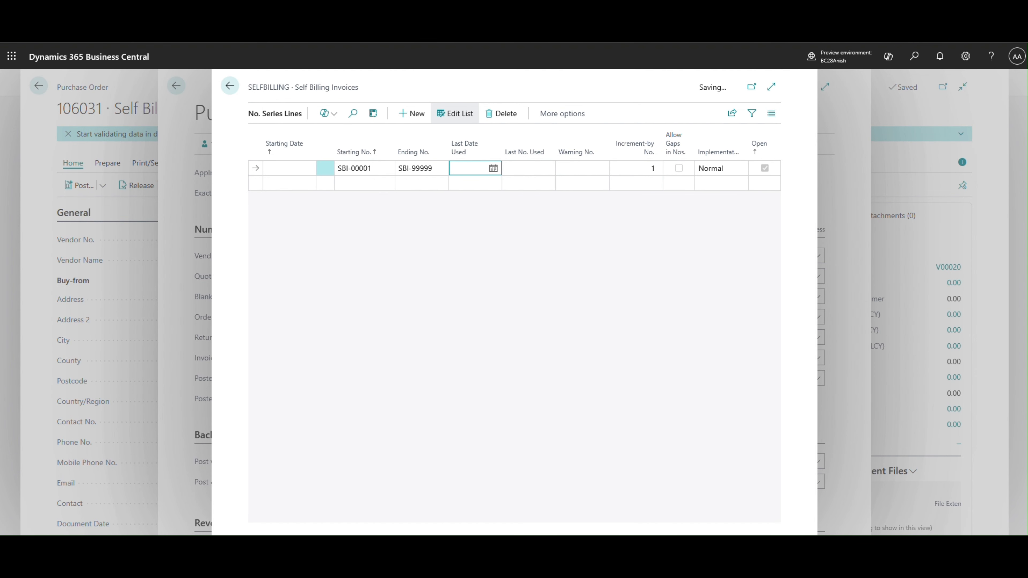
- Assign the SELFBILLING series to Posted Self-Billing Invoice Nos. and return to the purchase order's posting options
{"action": "key", "text": "Escape"}
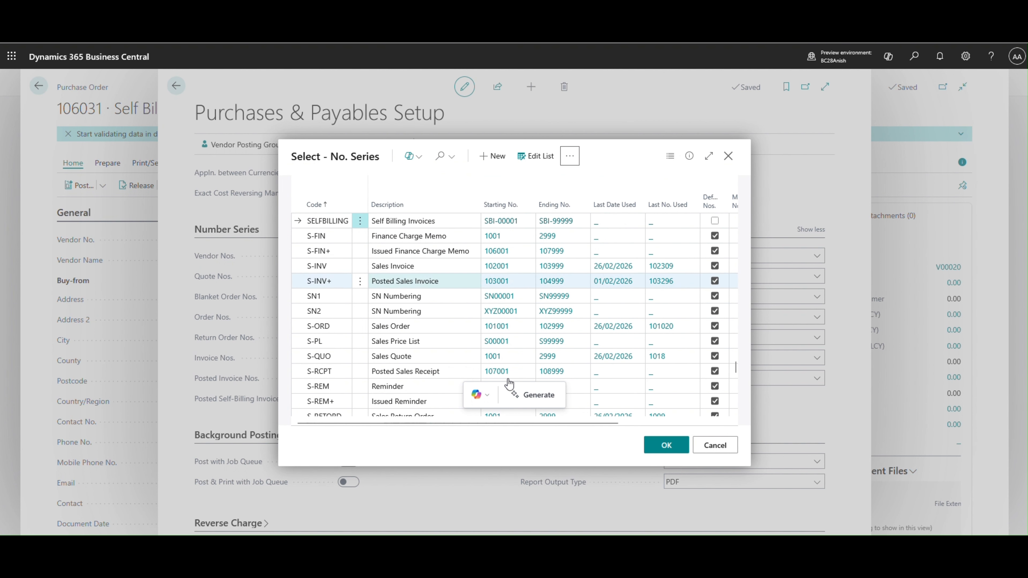
{"action": "left_click", "coordinate": [667, 445]}
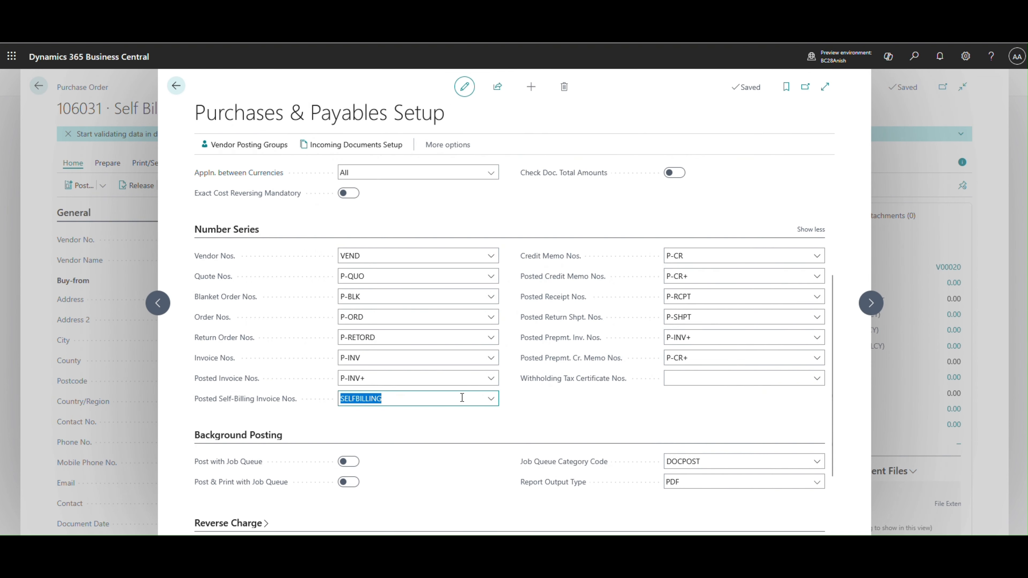
{"action": "mouse_move", "coordinate": [280, 407]}
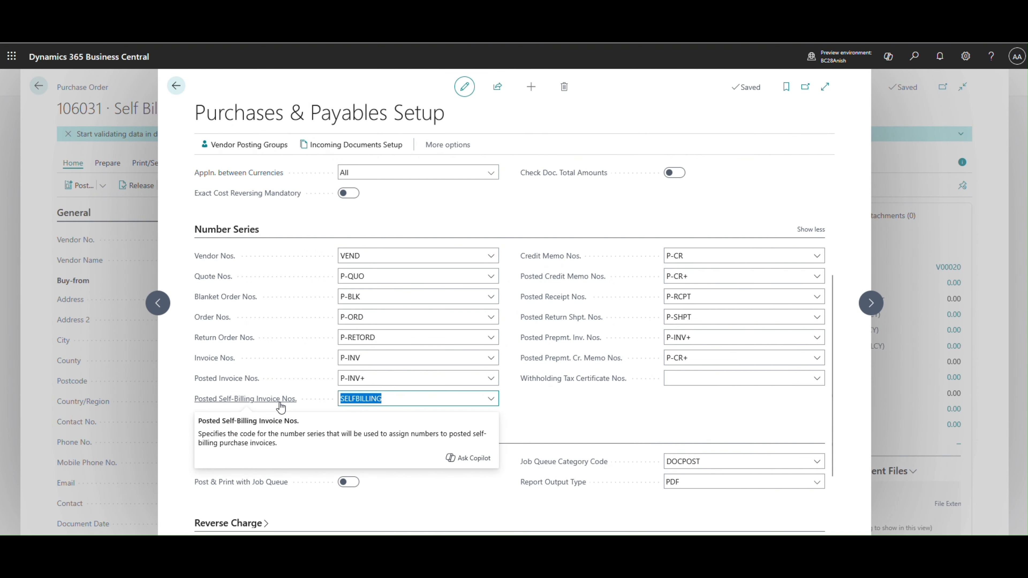
{"action": "left_click", "coordinate": [551, 418]}
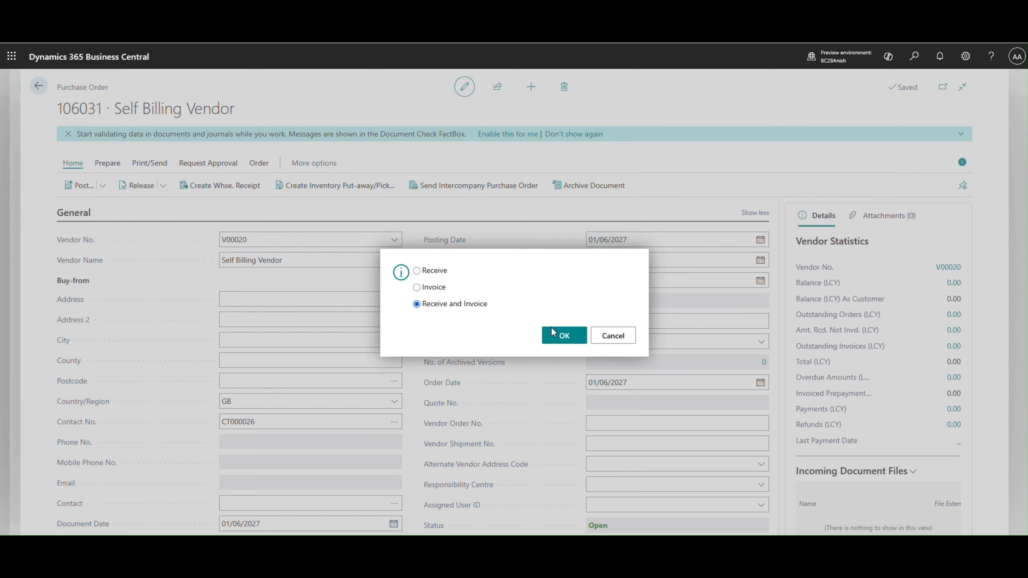
- Post the order with Receive and Invoice, then open the posted invoice in a widened page and check its Vendor Invoice No
{"action": "left_click", "coordinate": [563, 342]}
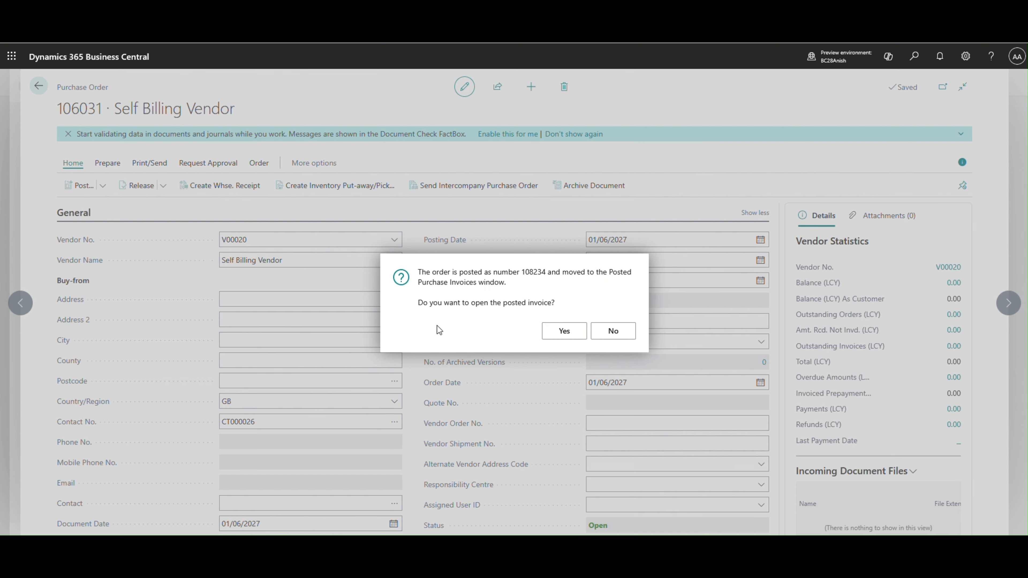
{"action": "left_click", "coordinate": [560, 331]}
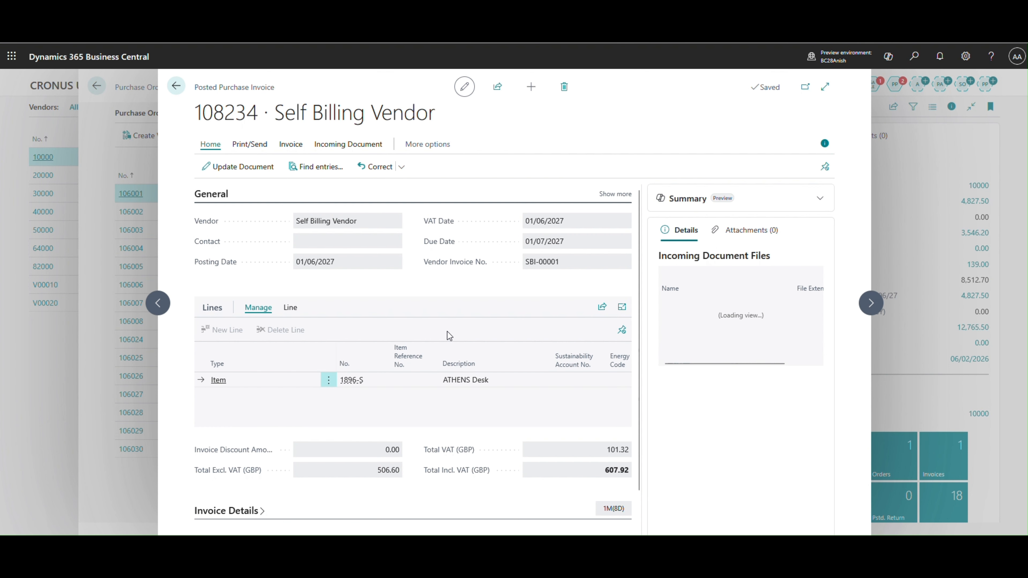
{"action": "left_click", "coordinate": [825, 87]}
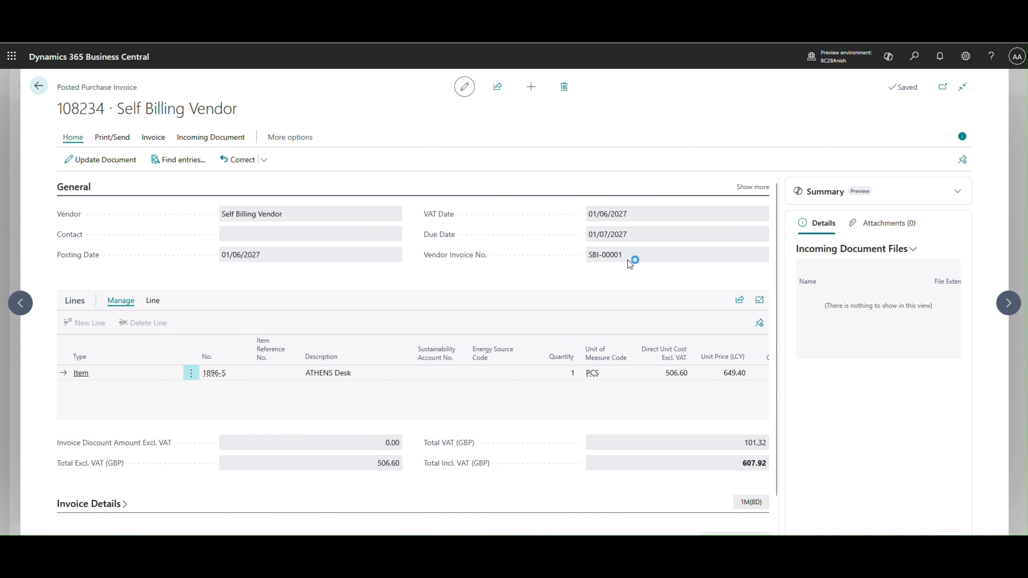
{"action": "mouse_move", "coordinate": [454, 258]}
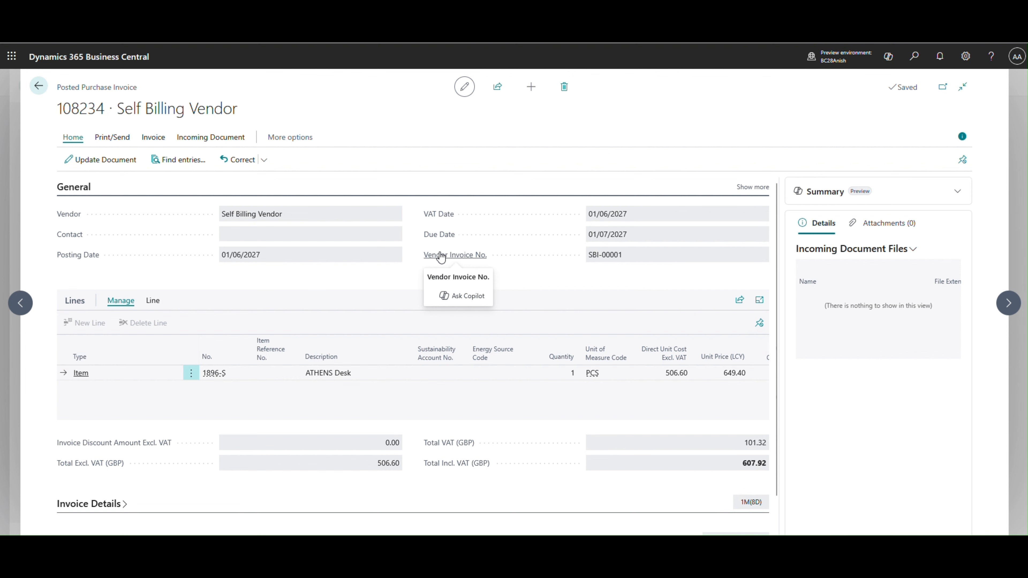
- Try to print the posted purchase invoice
{"action": "left_click", "coordinate": [112, 138]}
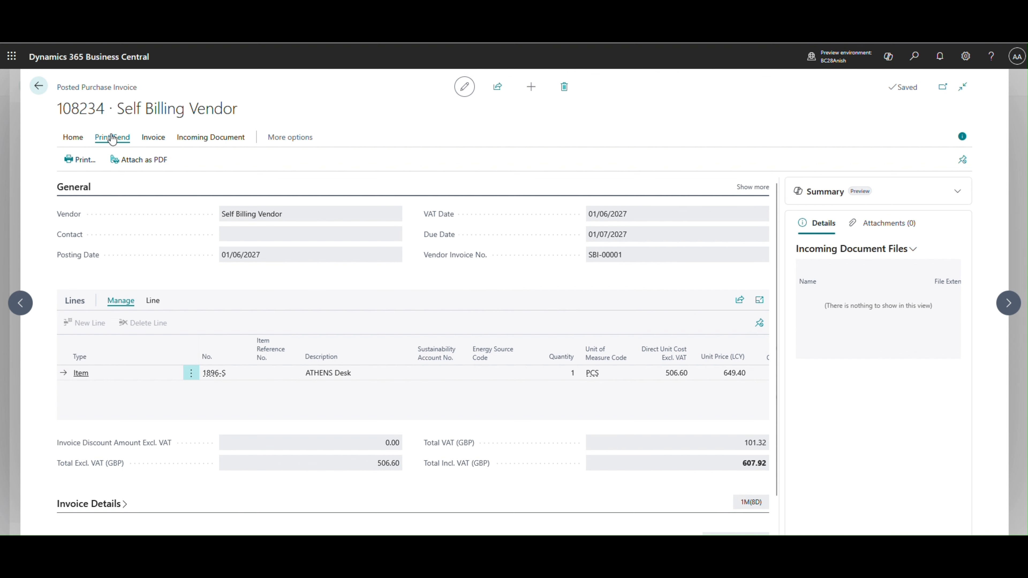
{"action": "left_click", "coordinate": [152, 138]}
{"action": "left_click", "coordinate": [111, 138]}
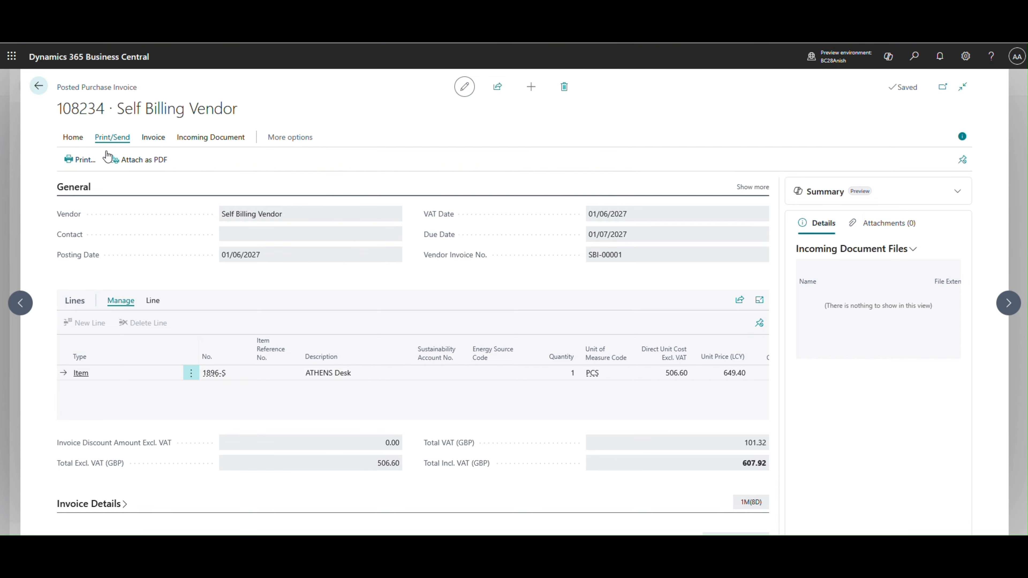
{"action": "left_click", "coordinate": [93, 163]}
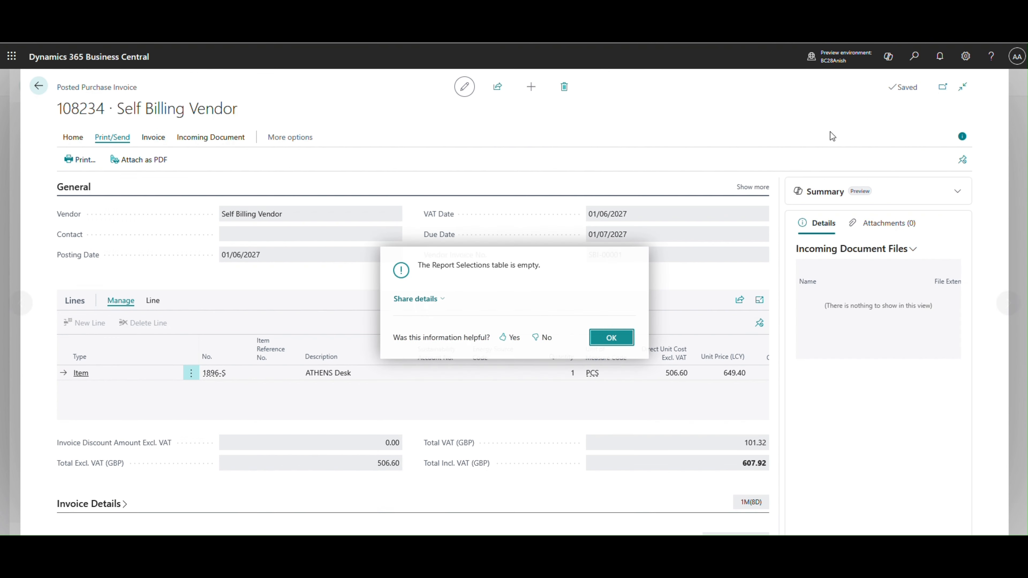
{"action": "left_click", "coordinate": [611, 338]}
- Search for "report selection purchase", open the Report Selection - Purchase page and set its usage to Self Billing Invoice
{"action": "left_click", "coordinate": [915, 56]}
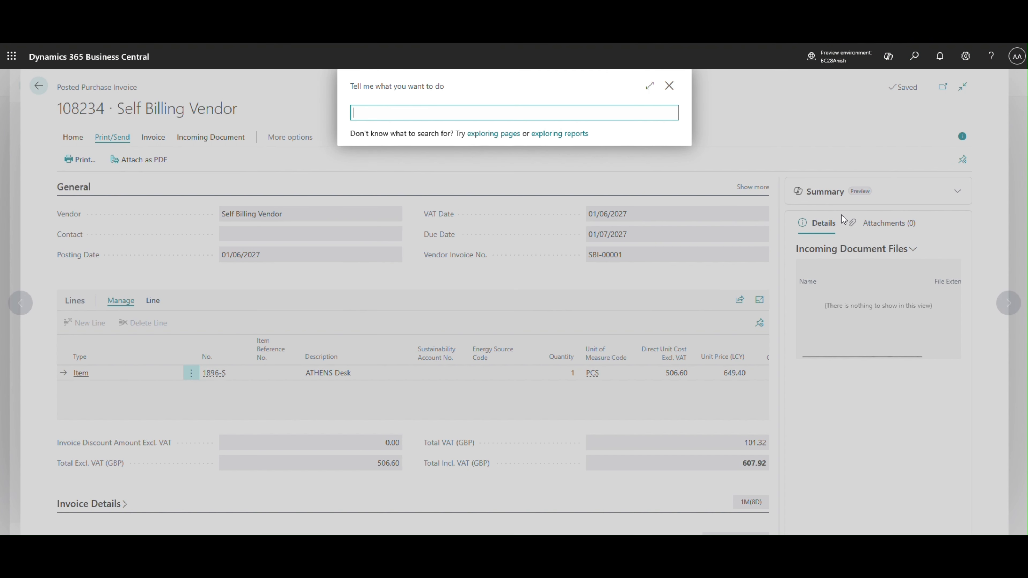
{"action": "type", "text": "report selec"}
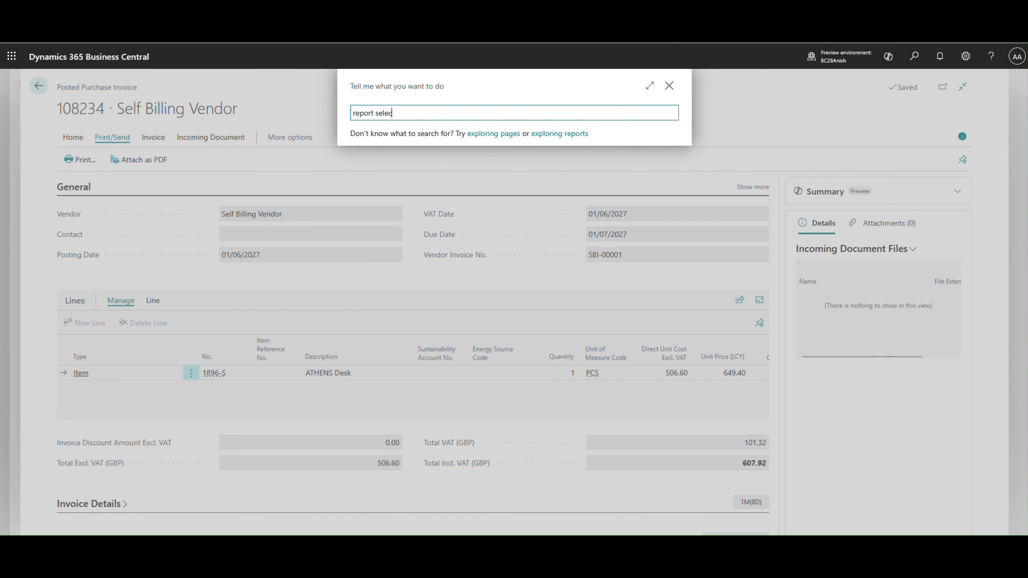
{"action": "type", "text": "tion purchase"}
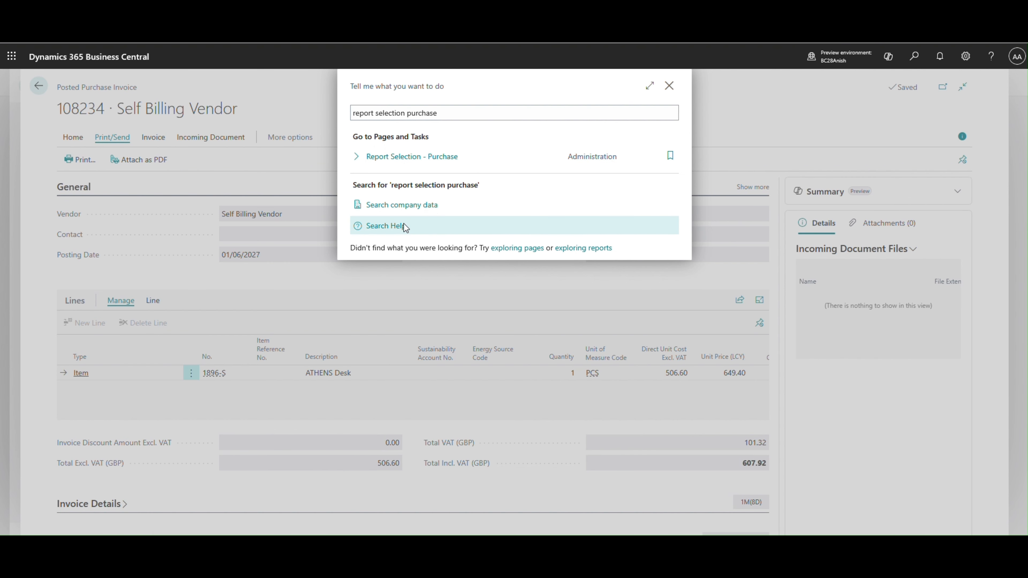
{"action": "left_click", "coordinate": [412, 157]}
{"action": "left_click", "coordinate": [572, 124]}
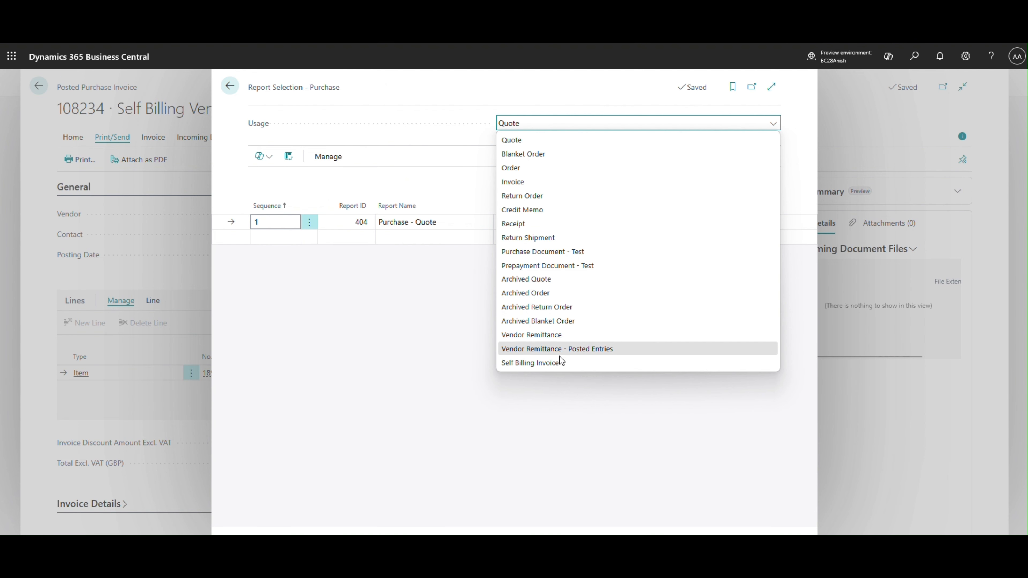
{"action": "left_click", "coordinate": [557, 365]}
- Find report 413 Self Billing Invoice by searching "self", assign it to line 1 and try to enable it for the email body
{"action": "left_click", "coordinate": [355, 223]}
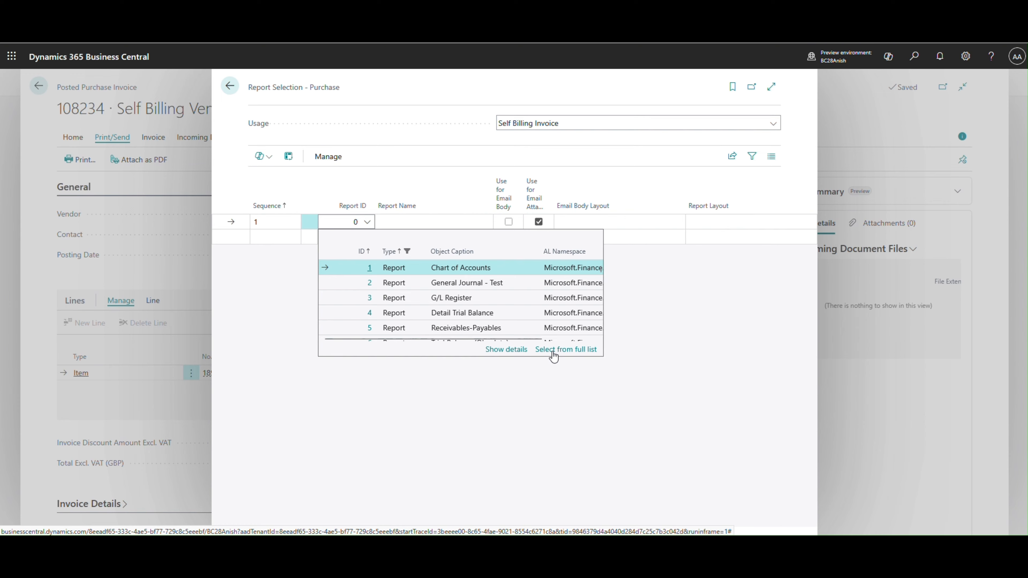
{"action": "left_click", "coordinate": [551, 352]}
{"action": "left_click", "coordinate": [397, 156]}
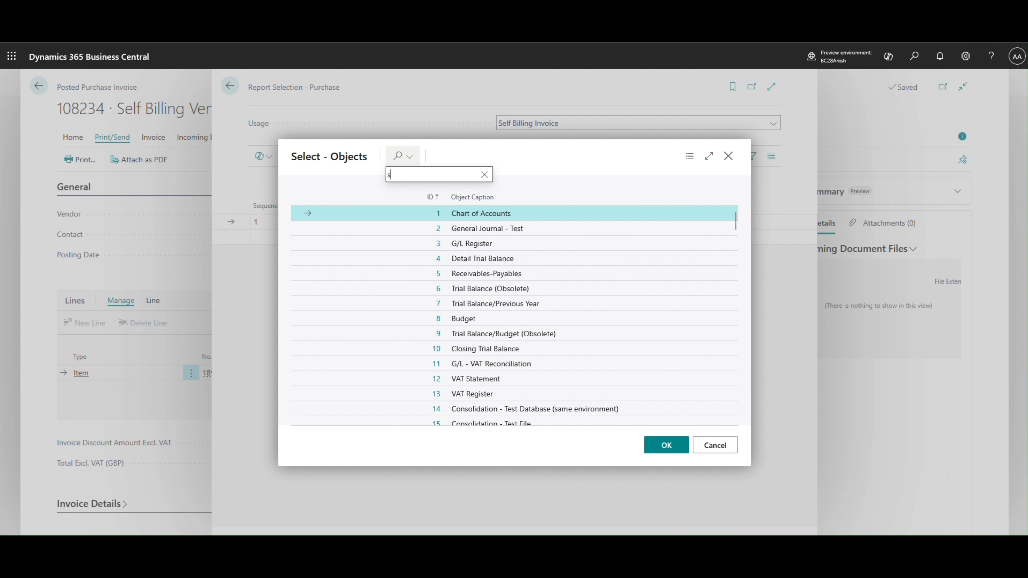
{"action": "type", "text": "self"}
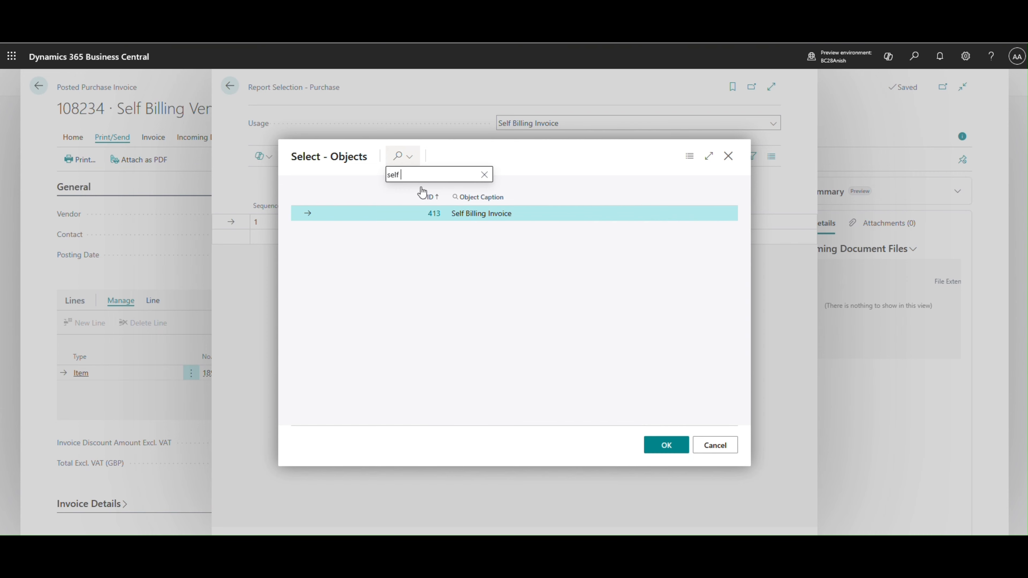
{"action": "left_click", "coordinate": [666, 445]}
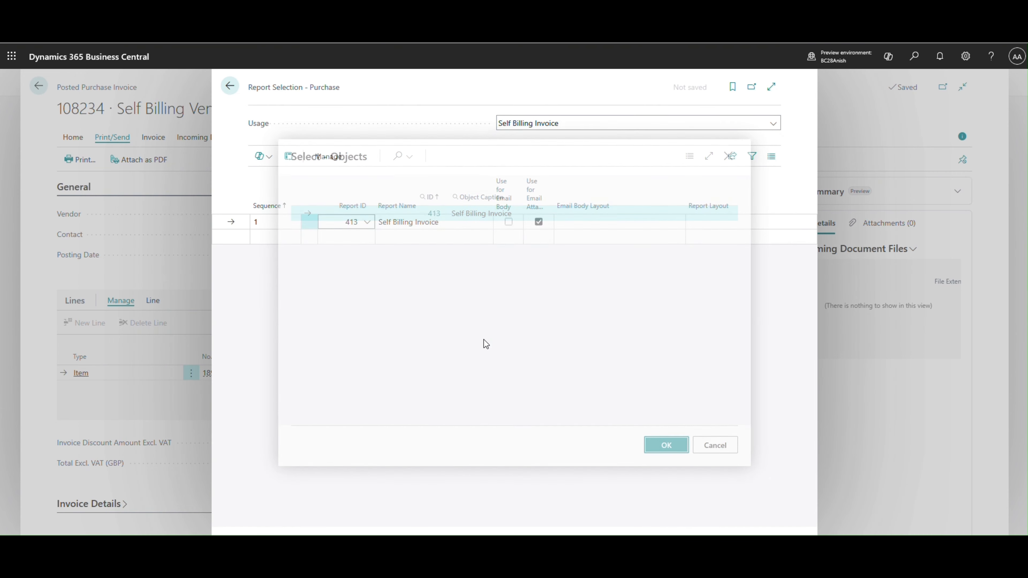
{"action": "left_click", "coordinate": [508, 223]}
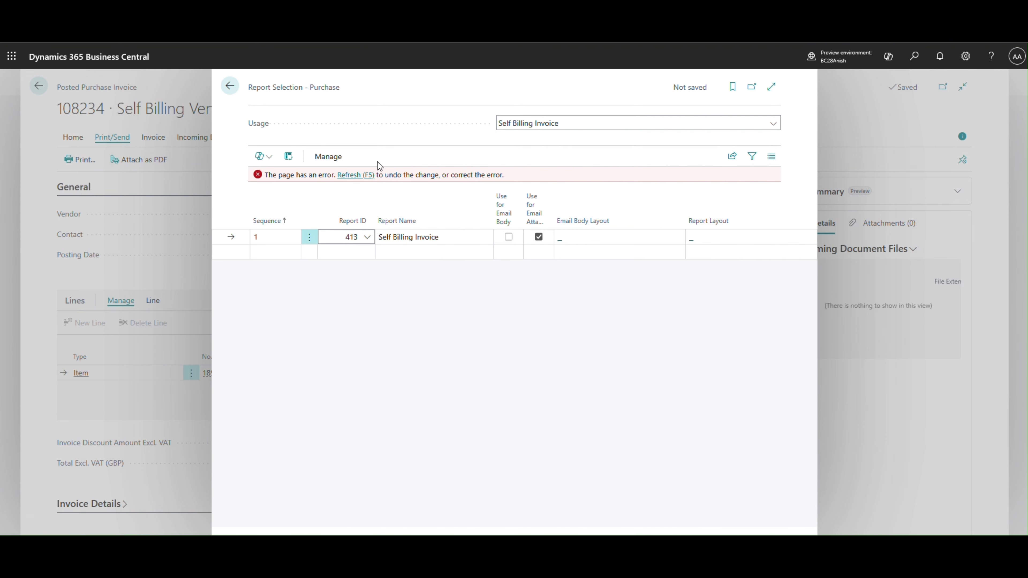
- Undo the faulty email body change in the purchase report selection and return to the posted purchase invoice
{"action": "left_click", "coordinate": [353, 174]}
{"action": "key", "text": "Escape"}
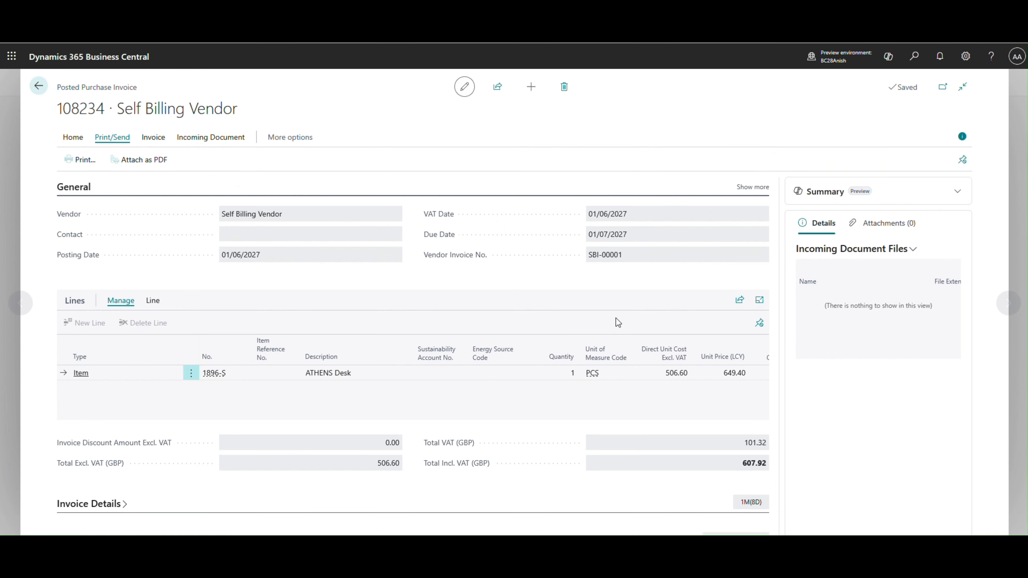
- Preview the Self Billing Invoice report for the posted invoice, examine its number, addresses, line and VAT amounts, and close the preview
{"action": "left_click", "coordinate": [79, 160]}
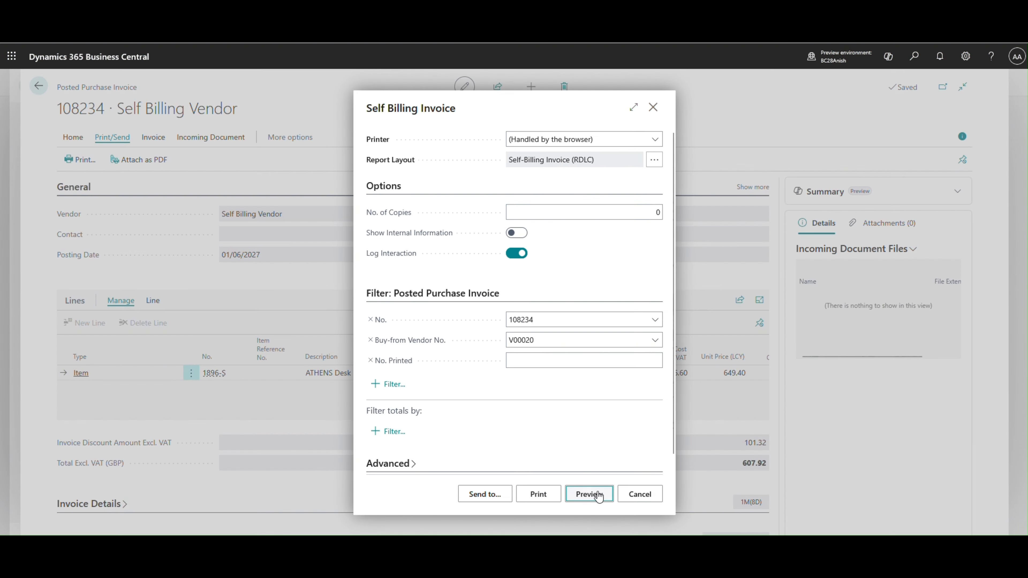
{"action": "left_click", "coordinate": [599, 497]}
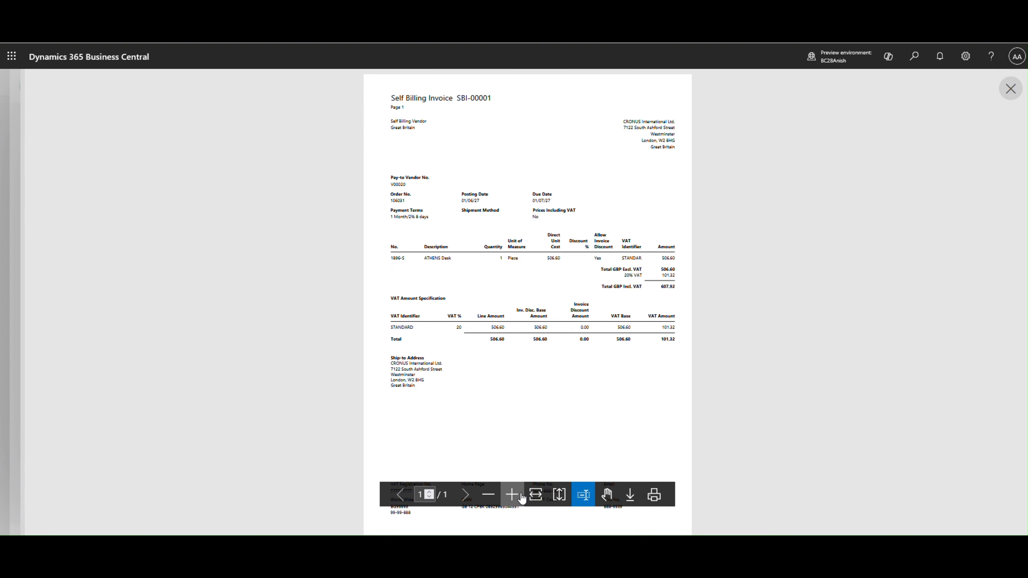
{"action": "left_click", "coordinate": [512, 494]}
{"action": "scroll", "coordinate": [509, 418], "scroll_direction": "up", "scroll_amount": 5}
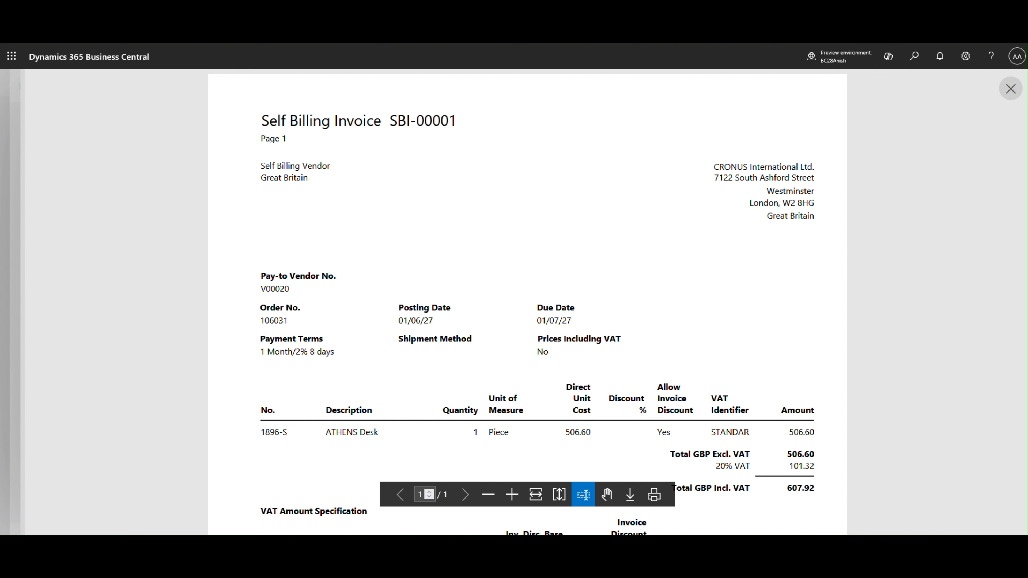
{"action": "scroll", "coordinate": [403, 125], "scroll_direction": "down", "scroll_amount": 3}
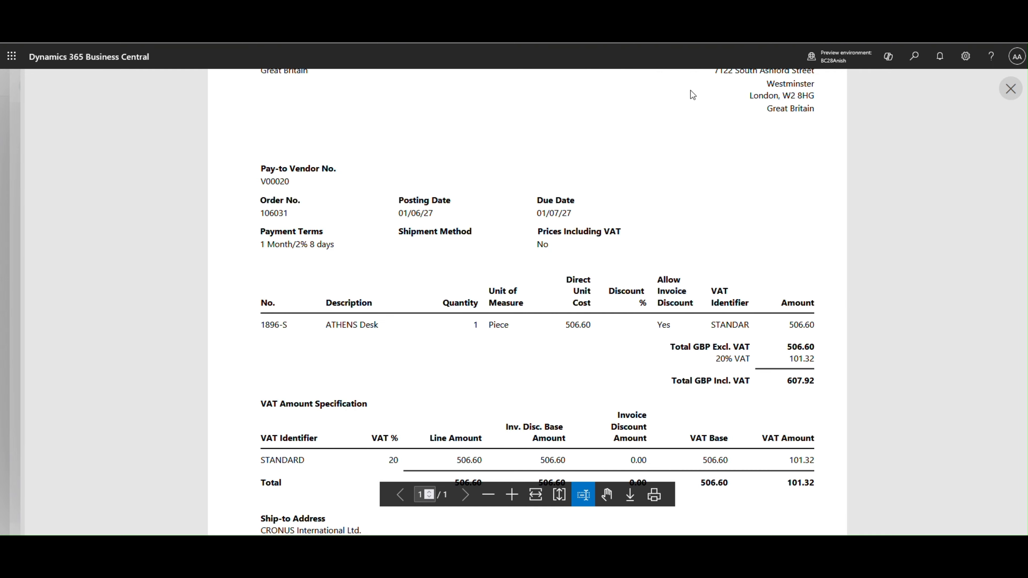
{"action": "left_click", "coordinate": [1011, 89]}
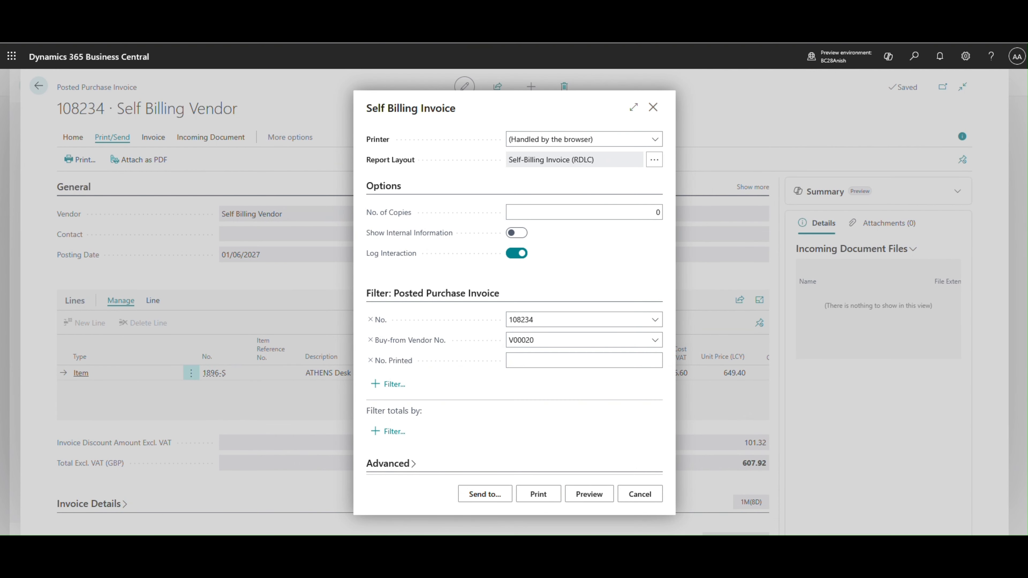